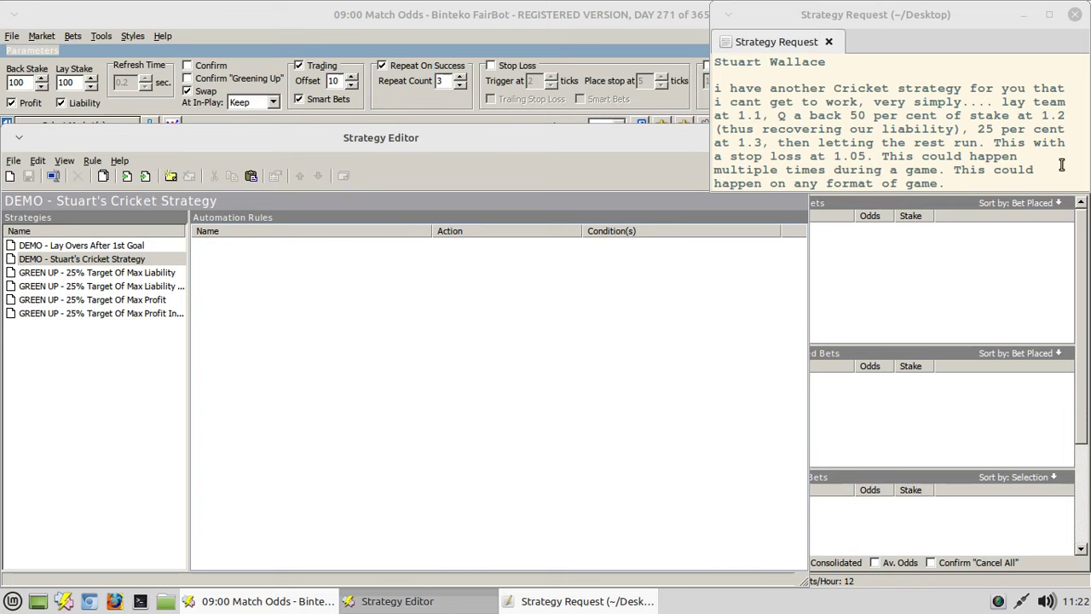
Step: Bring the strategy notes forward and open the options menu on the empty Automation Rules list
left_click(1062, 165)
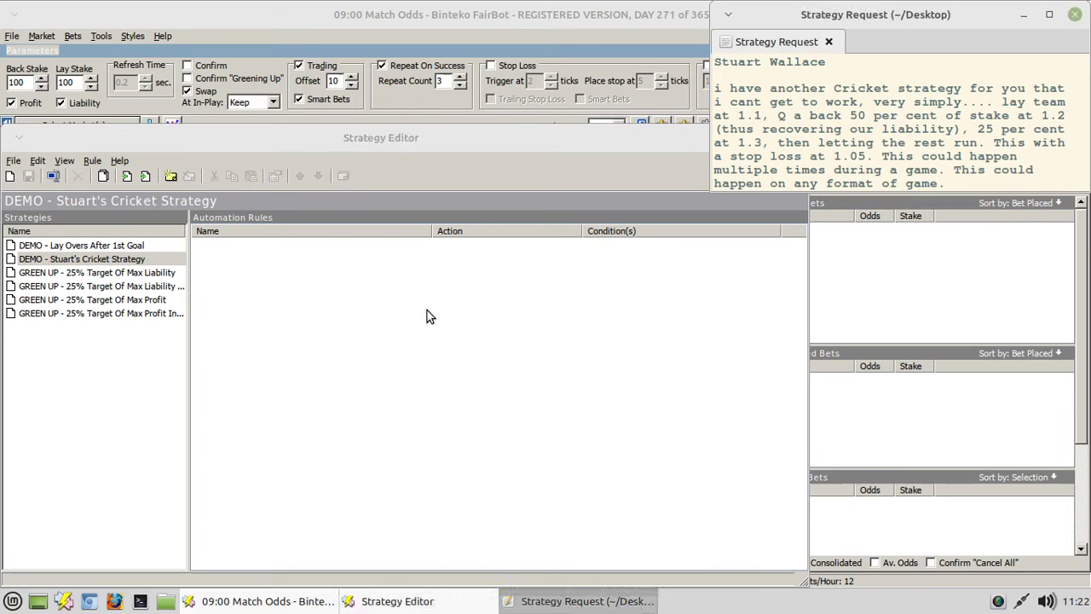
right_click(381, 287)
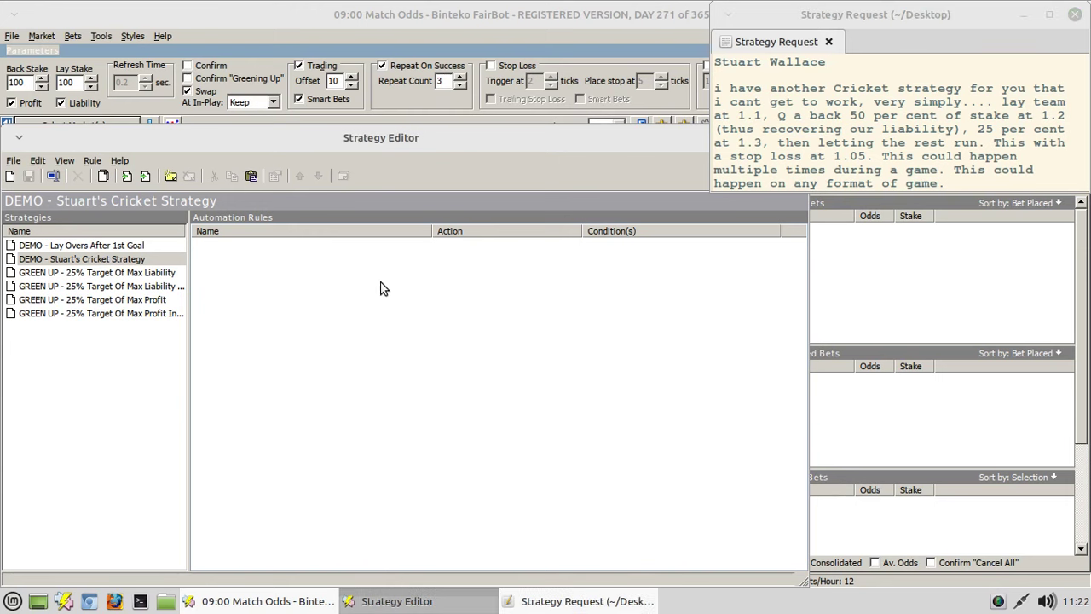
Step: Name the new rule 'Place 1st Lay To Back Trade @ 1.1 For £50 Liability', starting 1 minute before event start, applied to all
left_click(422, 294)
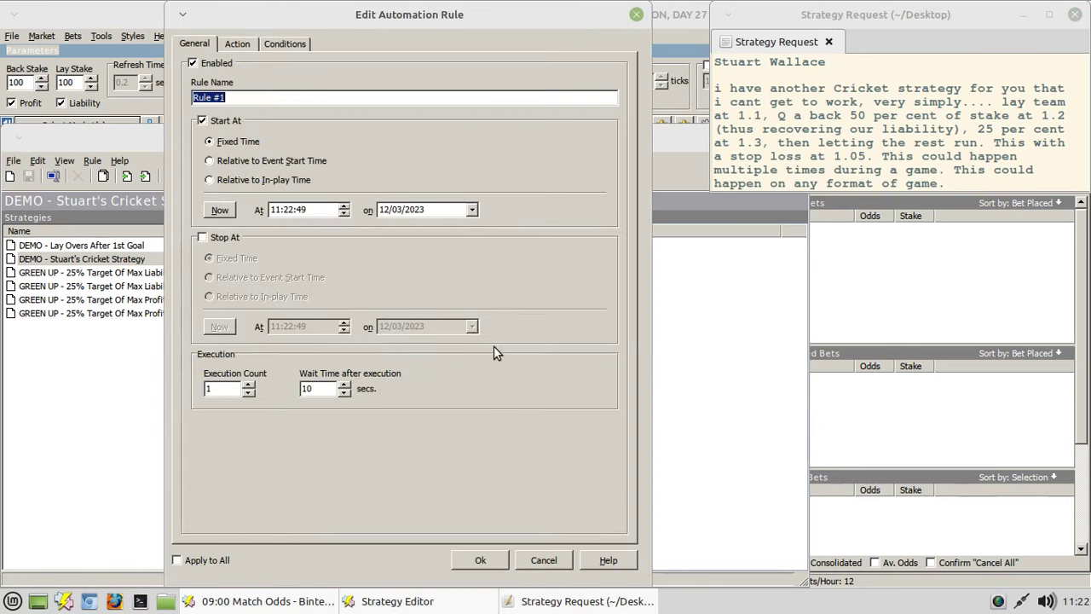
type("Place 1st ")
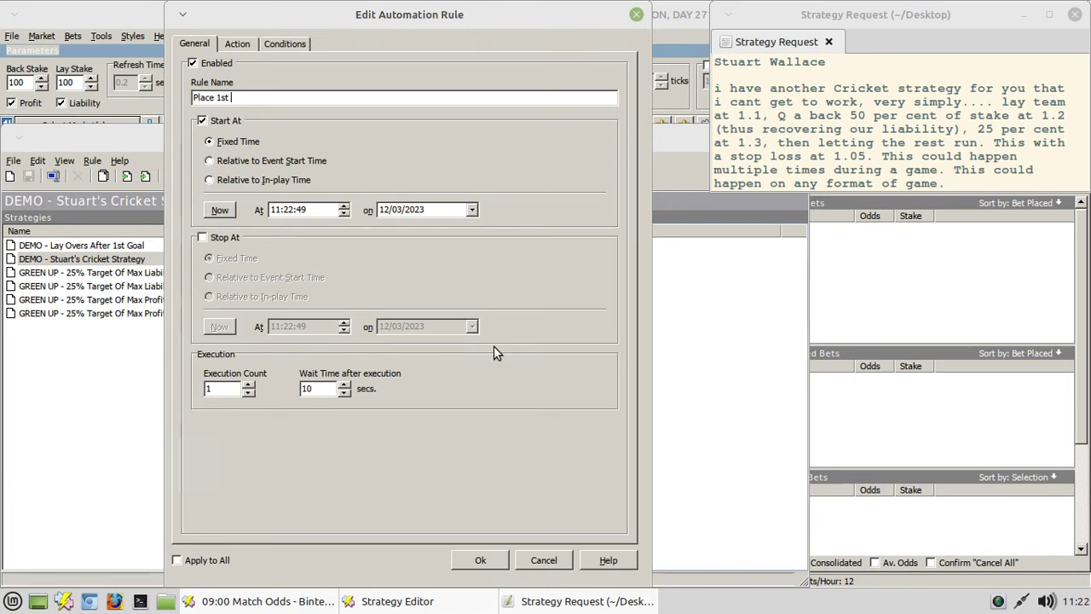
type("Lay To Back Trade @")
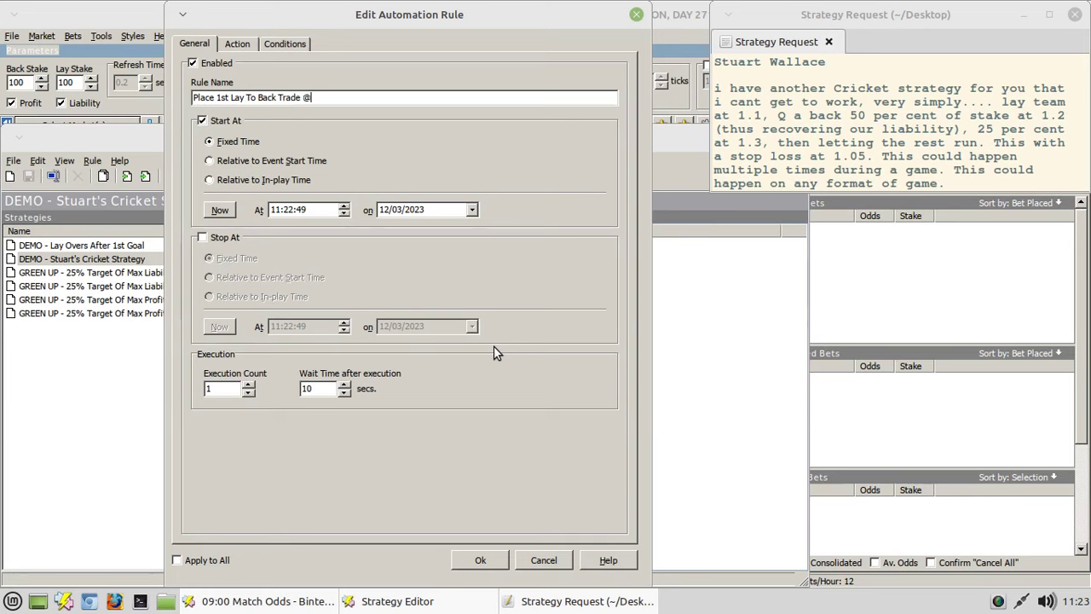
type(" 1.1 For £50 Liability")
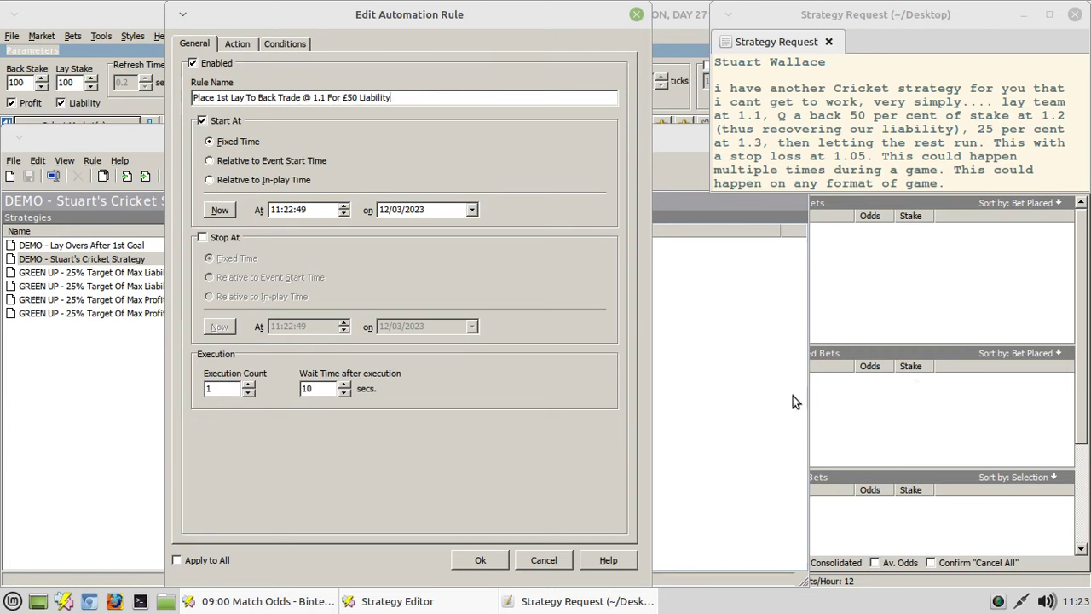
left_click(219, 160)
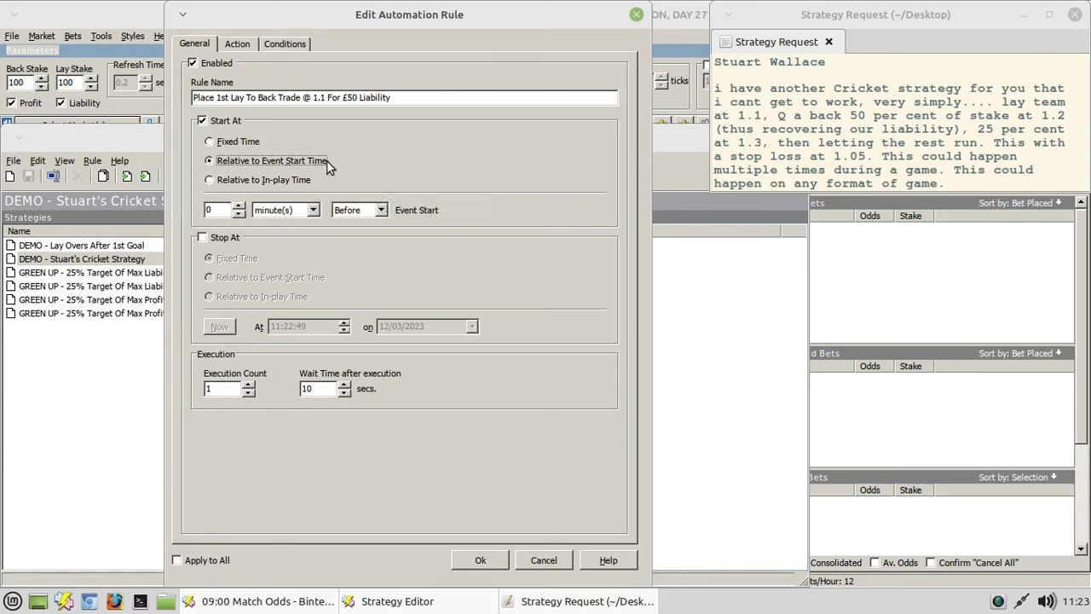
left_click(239, 209)
left_click(177, 560)
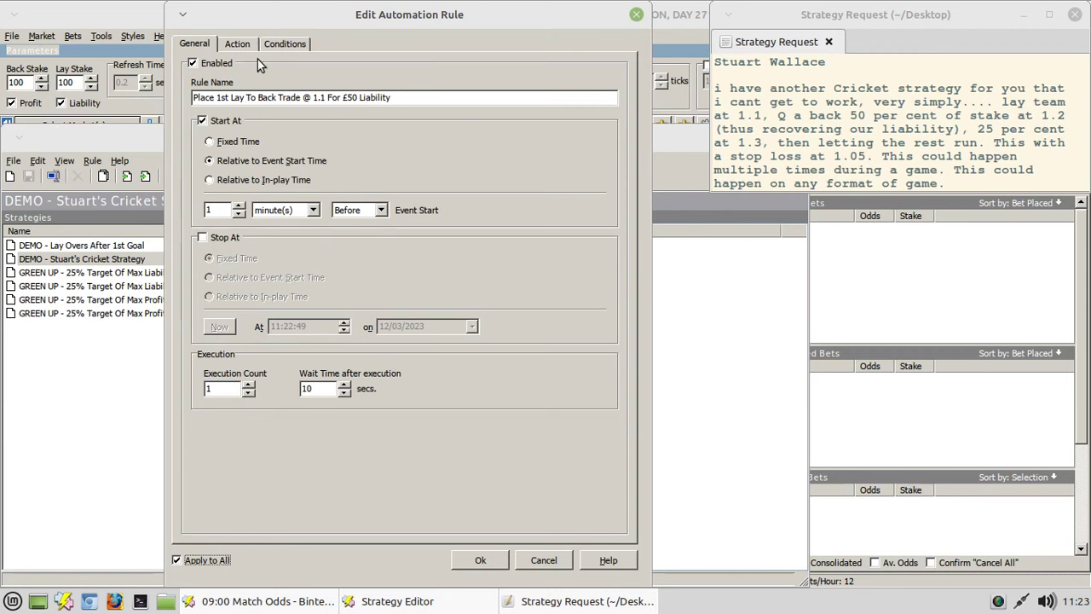
Step: Make the action Place a Trade on all selections as a Lay - Back trade
left_click(241, 43)
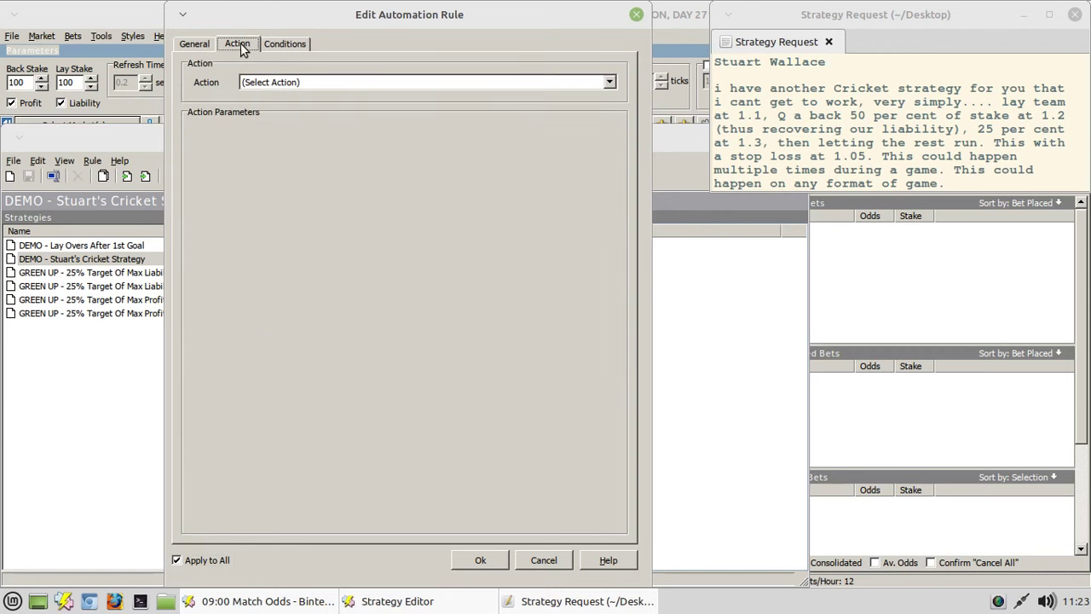
left_click(265, 83)
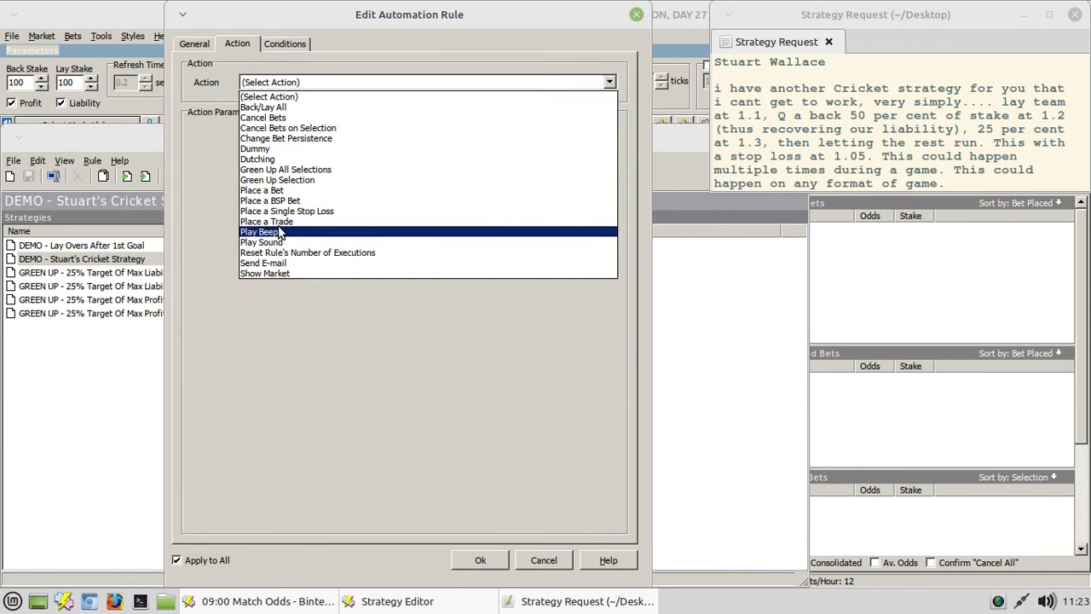
left_click(280, 223)
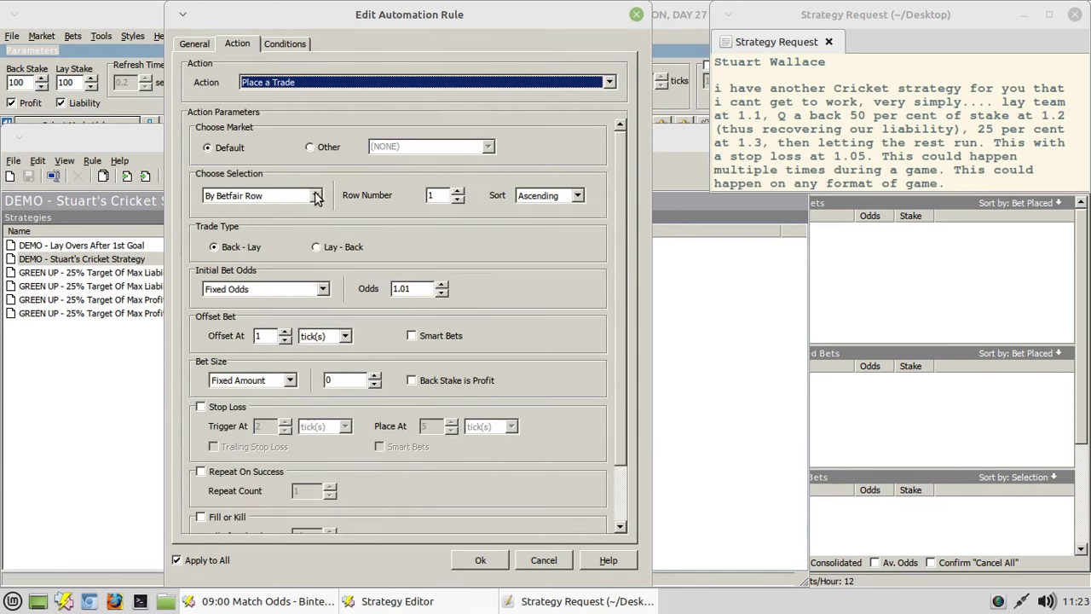
left_click(314, 195)
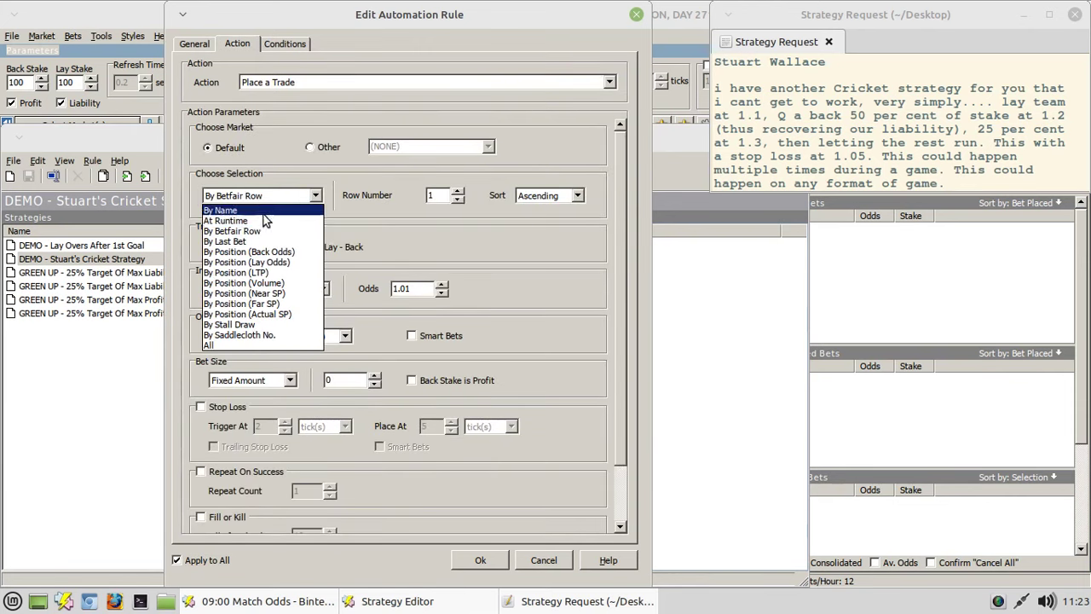
left_click(211, 345)
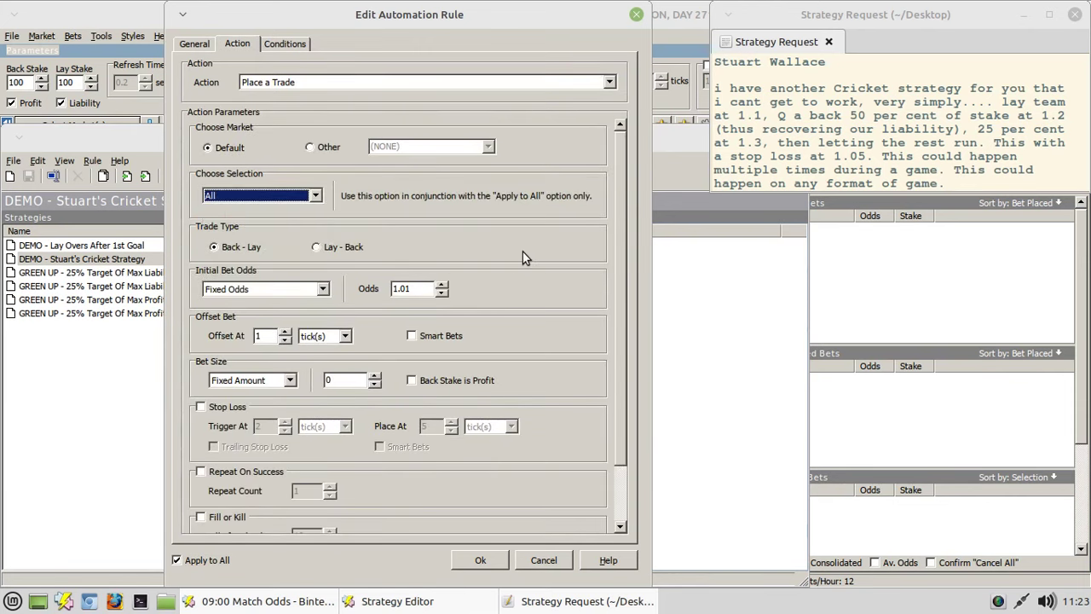
left_click(317, 247)
Step: Set odds 1.1, a 10-tick offset and bet size 50, with the lay stake as liability
double_click(423, 288)
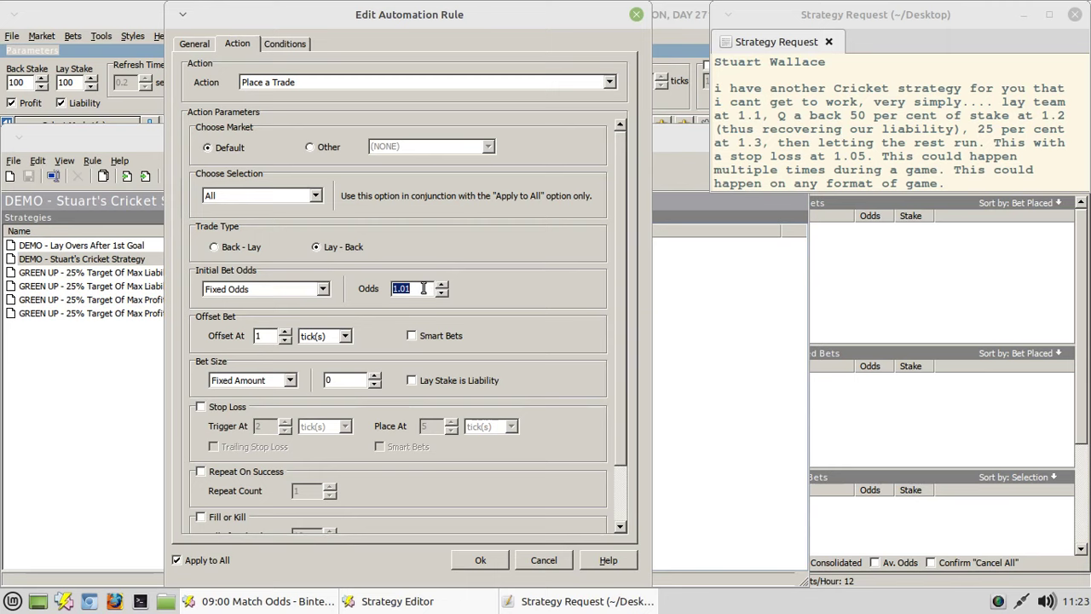
type("1.1")
left_click(259, 336)
type("0")
double_click(340, 380)
type("50")
left_click(413, 382)
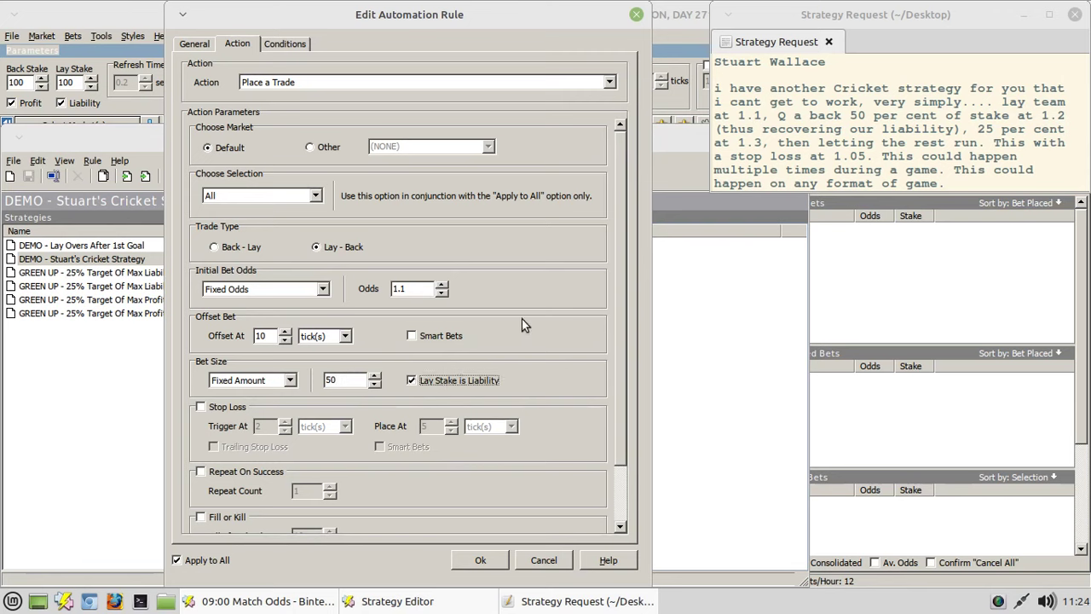
Step: Enable a stop loss triggering at 4 ticks, with the stop placed at 5 ticks
left_click(232, 408)
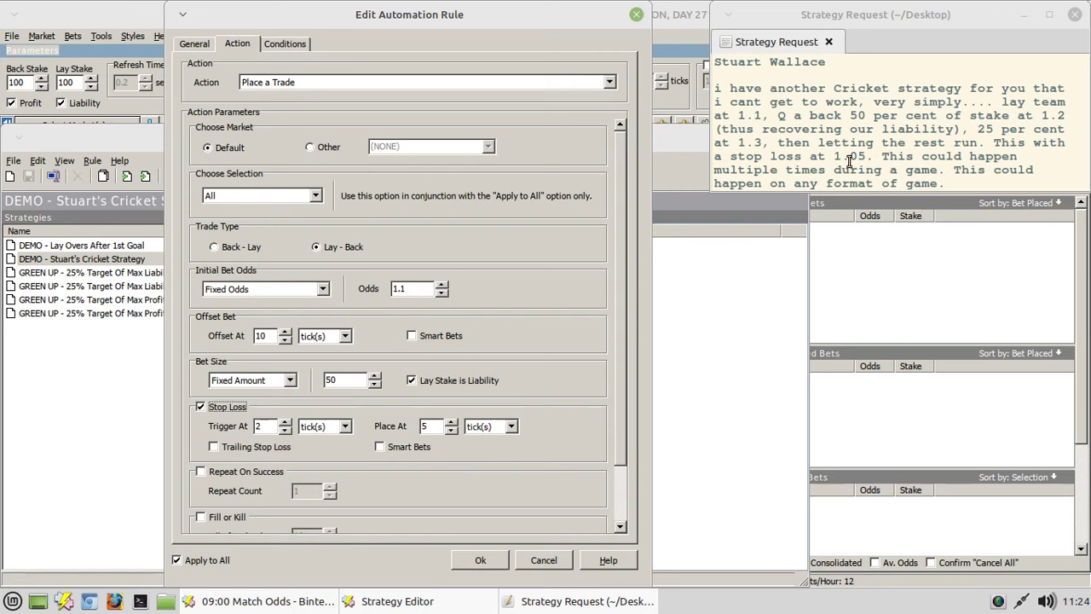
left_click(260, 426)
type("4")
left_click(432, 428)
left_click_drag(618, 360, 629, 439)
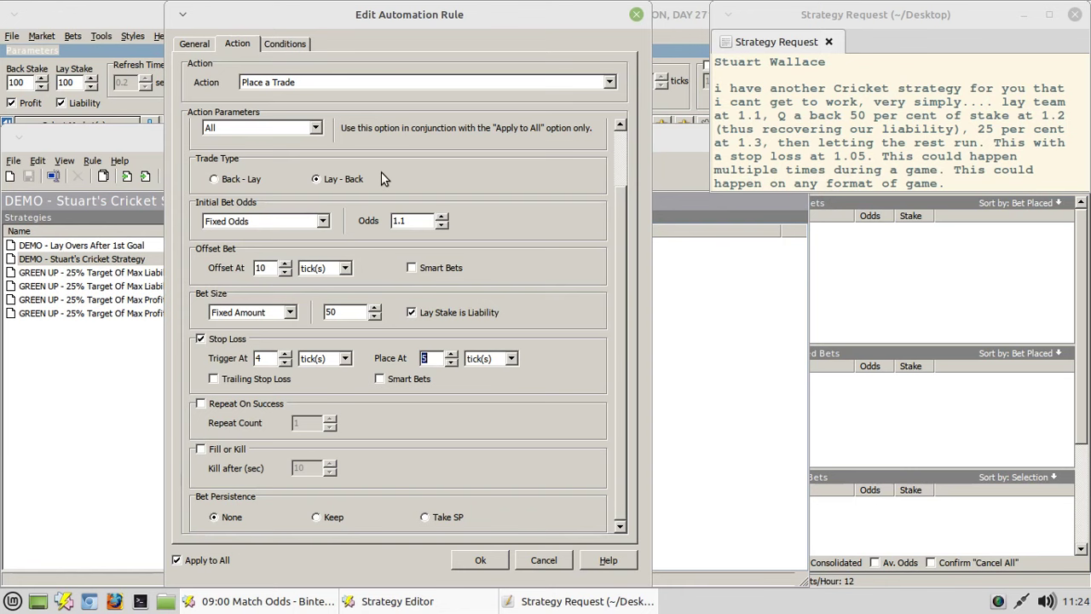
Step: Review the General and Action settings, then choose Keep for bet persistence
left_click(191, 43)
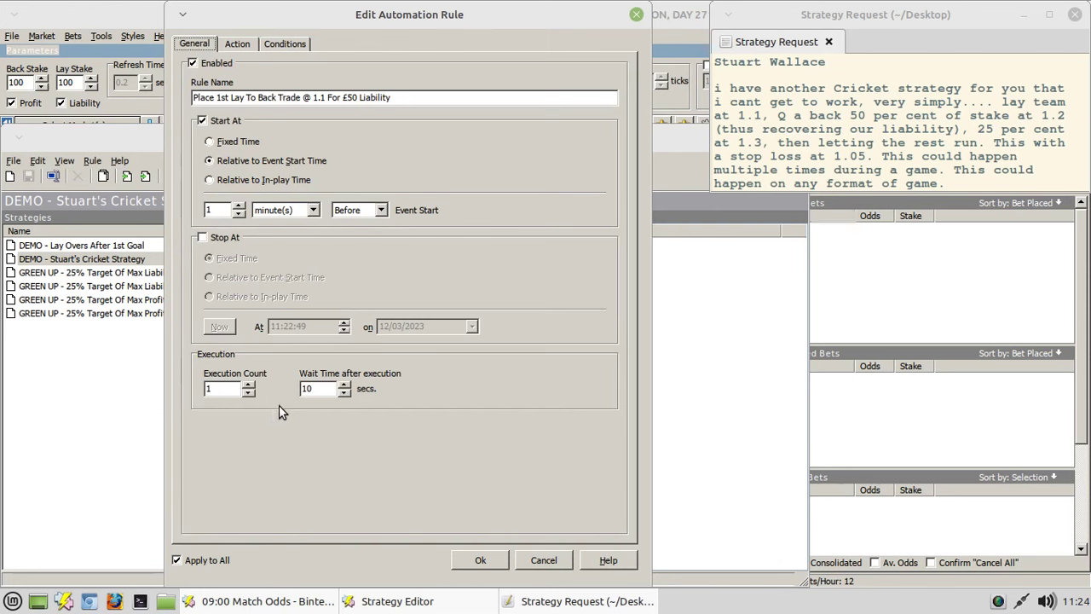
left_click(233, 46)
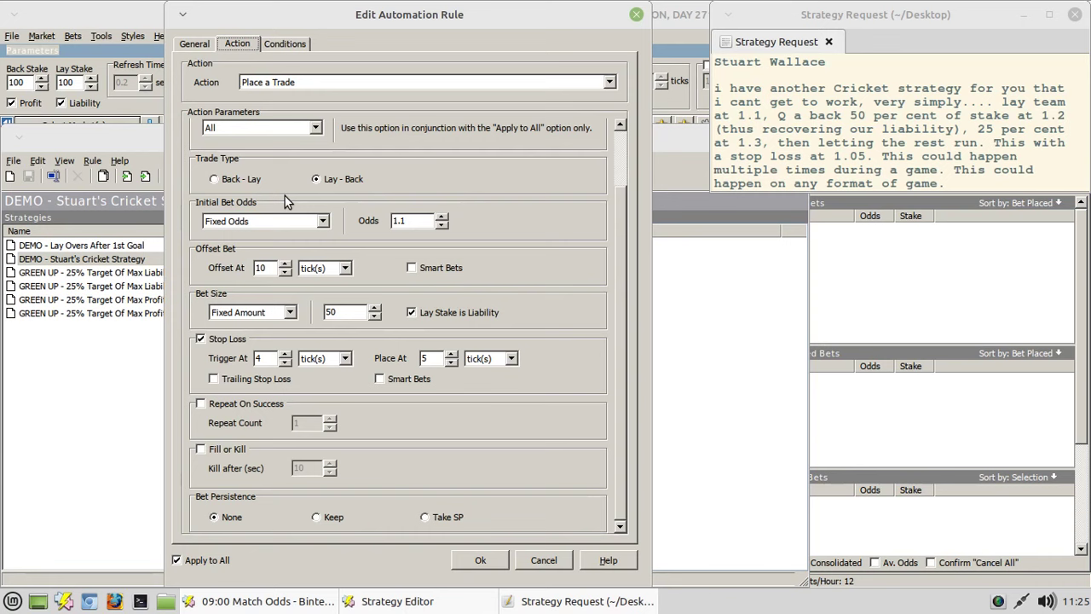
left_click(194, 43)
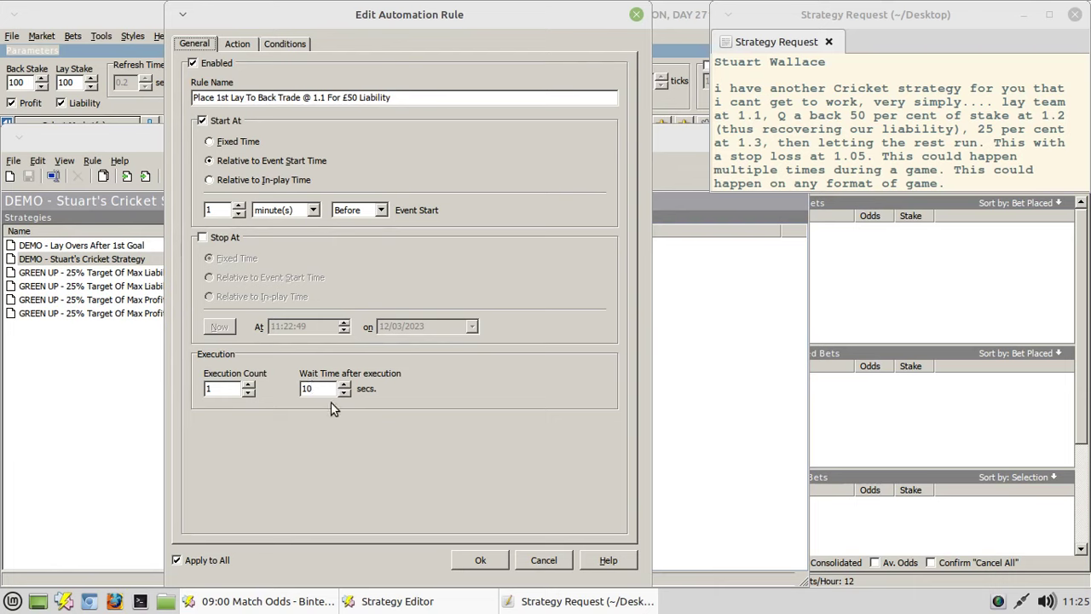
left_click(238, 45)
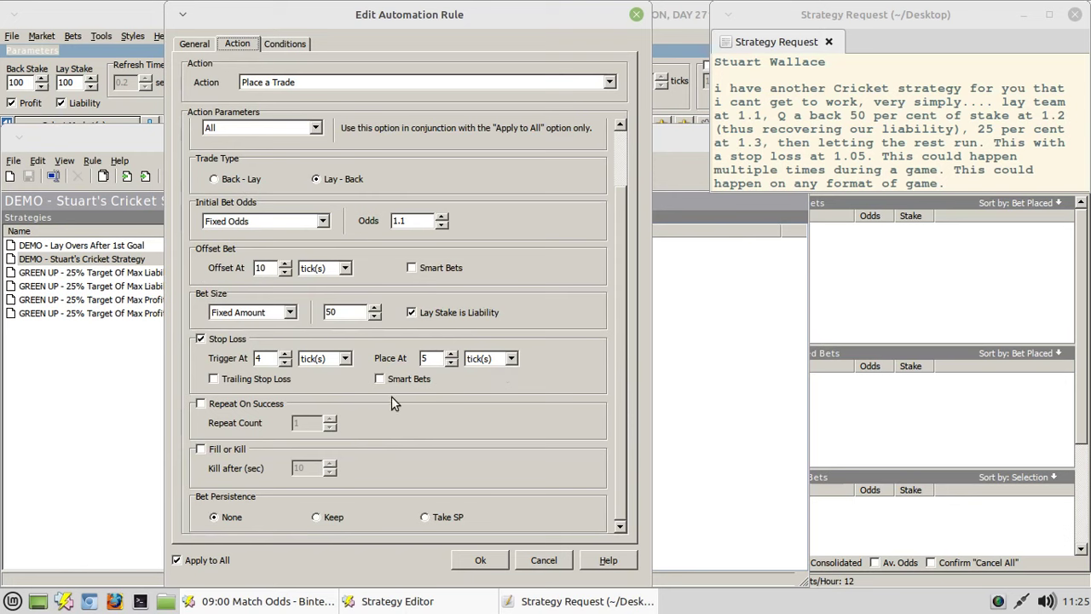
left_click(316, 517)
Step: Check the Conditions tab, add no condition, and save the lay-to-back rule with Ok
left_click(274, 50)
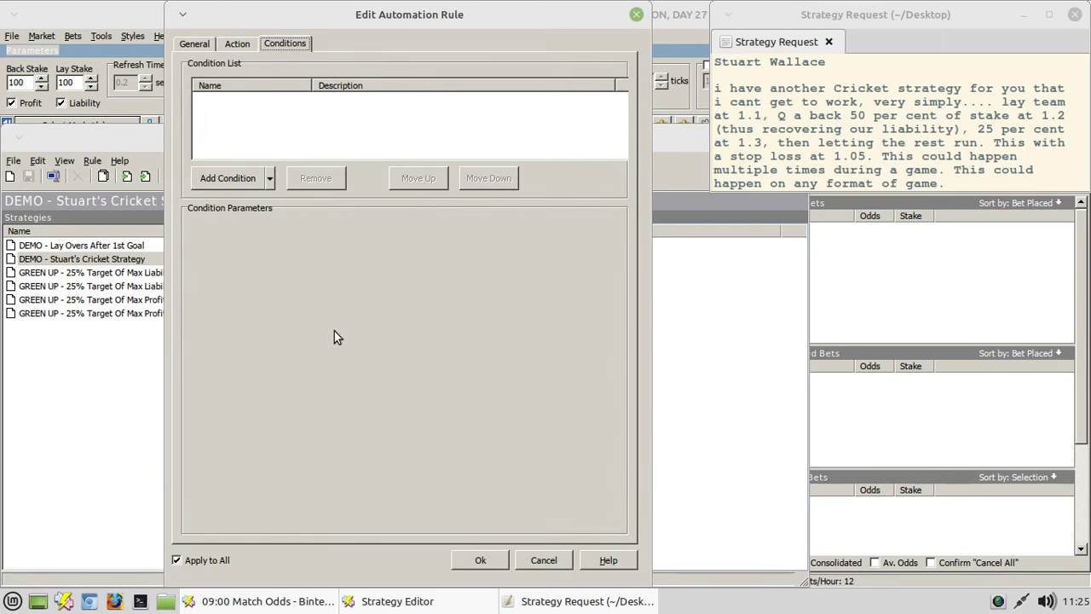
left_click(269, 178)
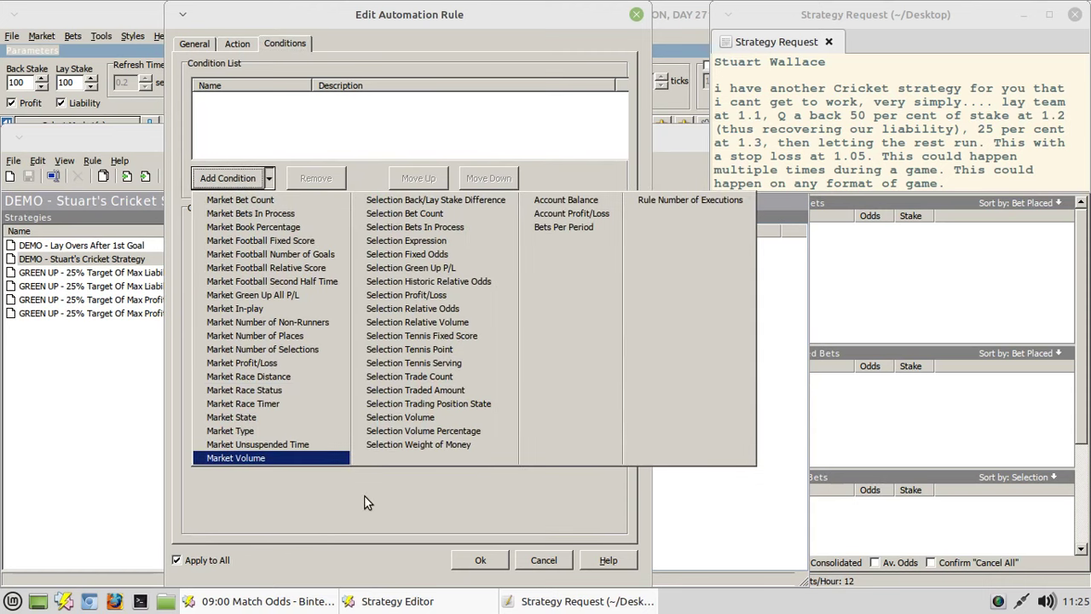
left_click(349, 126)
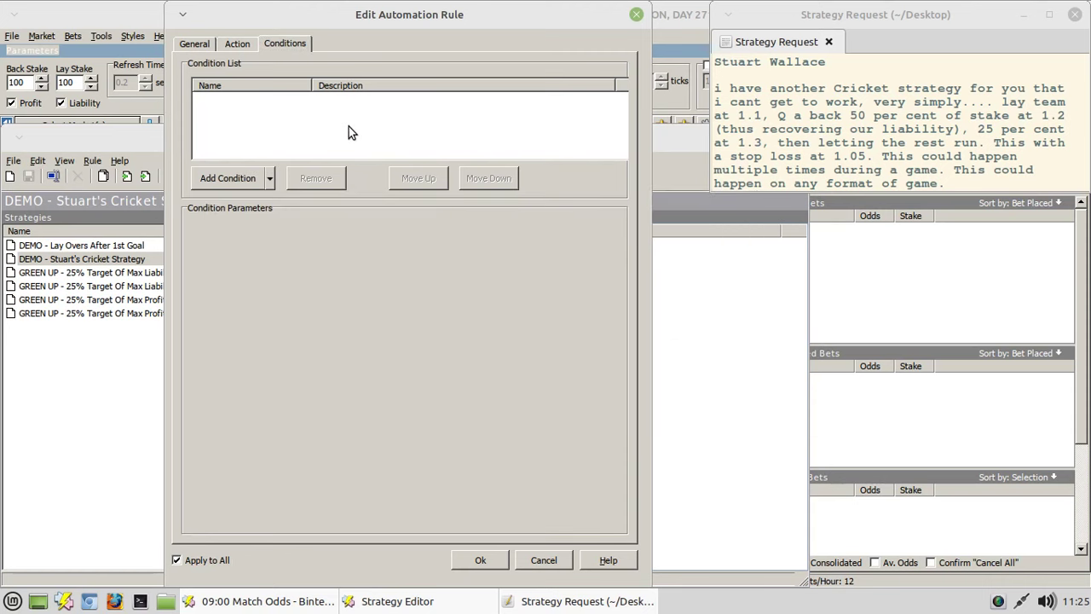
left_click(228, 45)
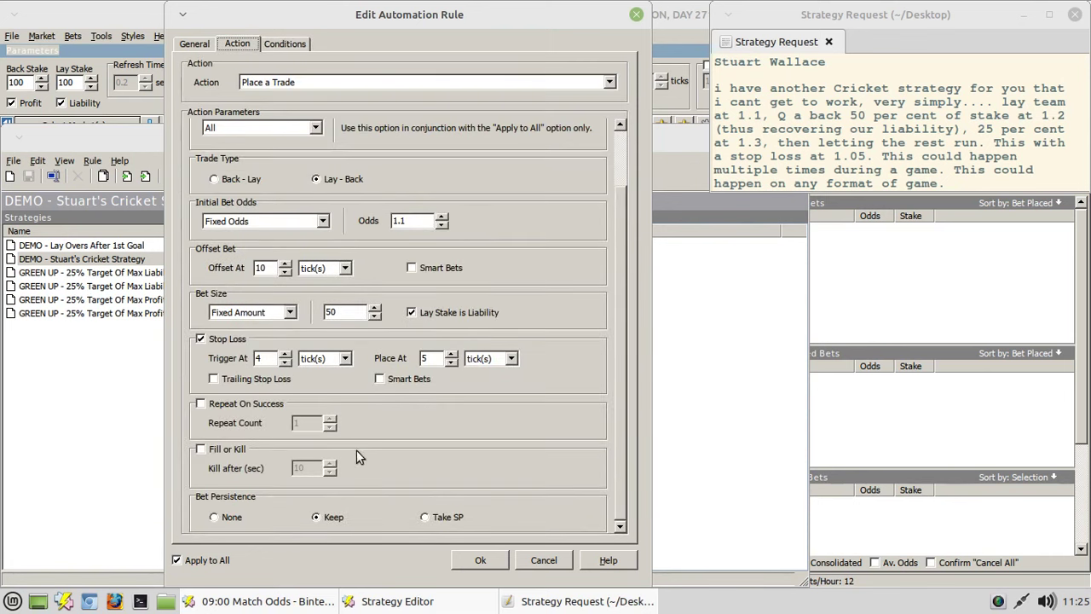
left_click(475, 562)
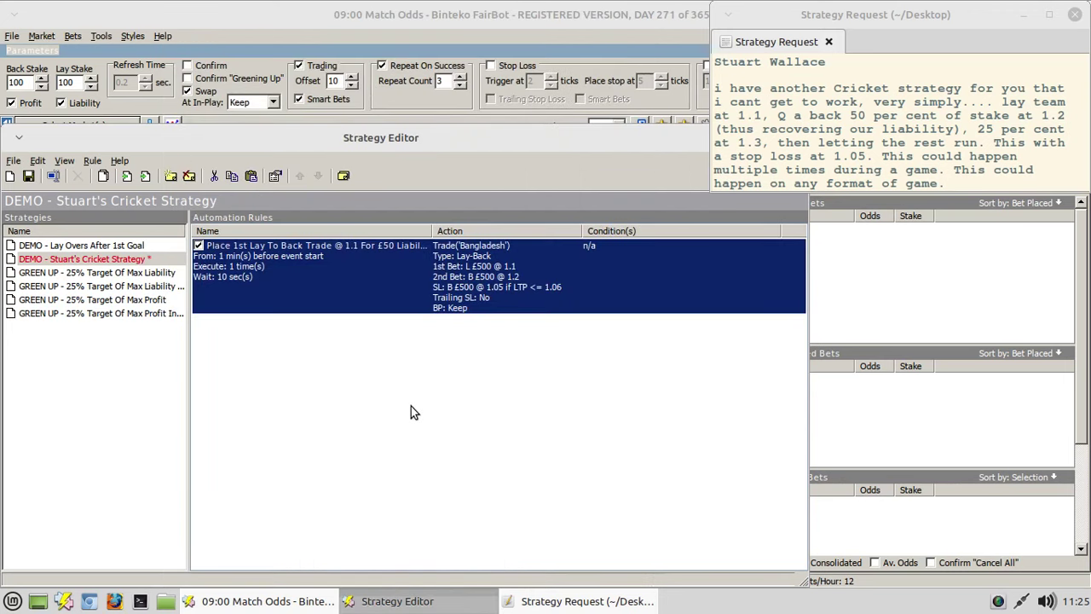
left_click_drag(395, 148, 424, 314)
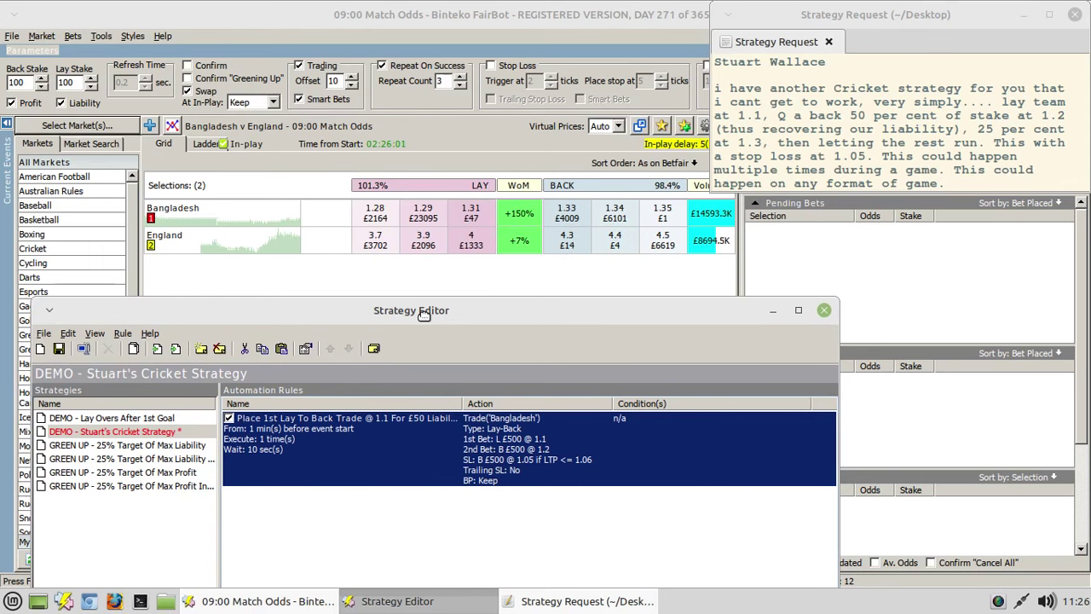
left_click_drag(424, 313, 432, 142)
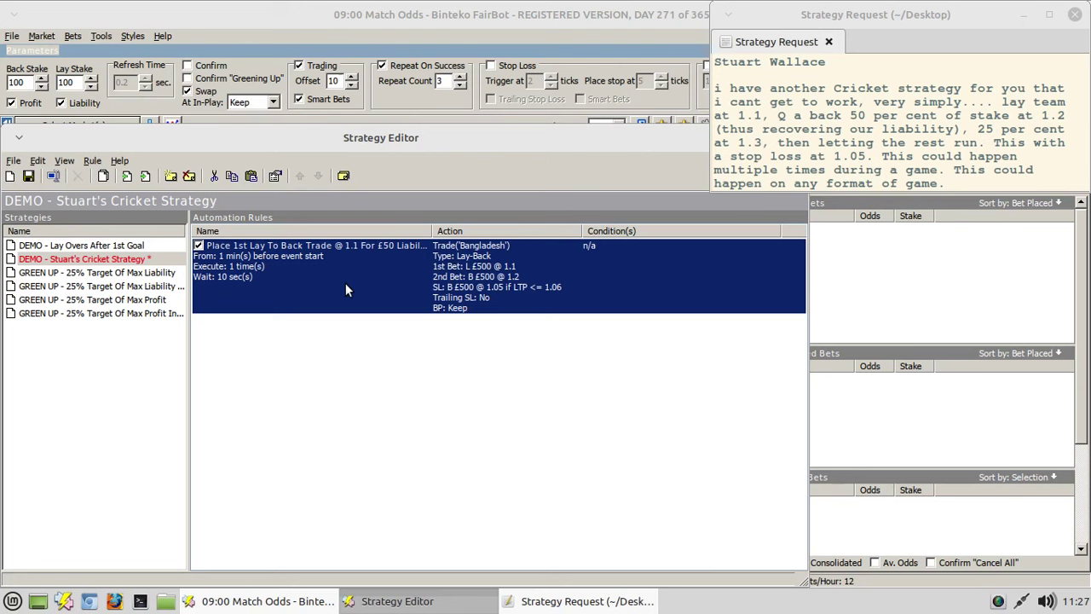
Step: Duplicate the first rule and rename the copy 'Place 2nd Lay To Back Trade @ 1.1 For £25 Liability'
key("ctrl+v")
right_click(308, 338)
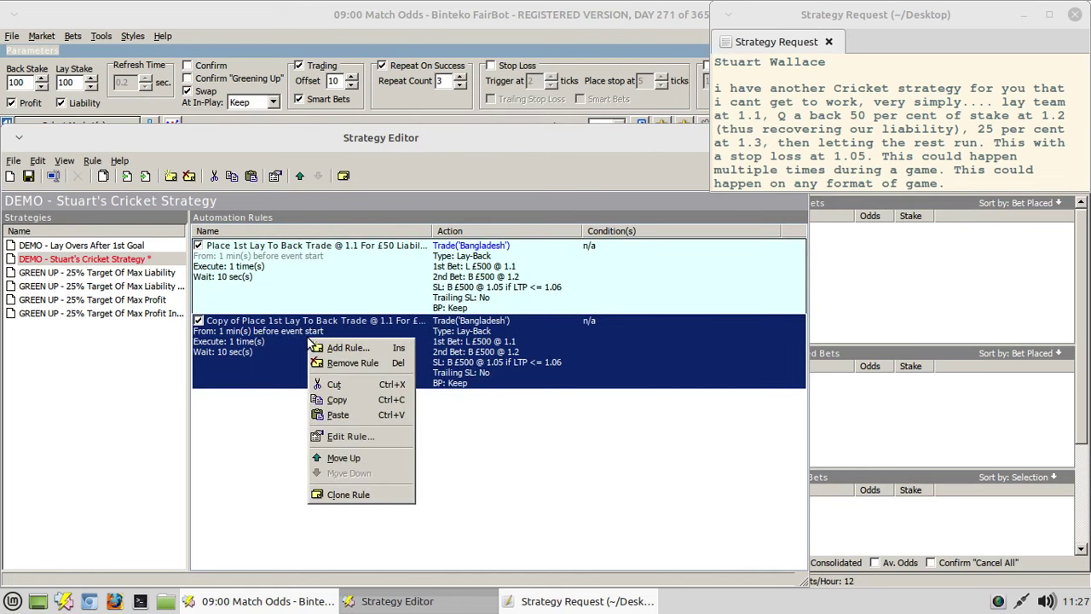
left_click(344, 439)
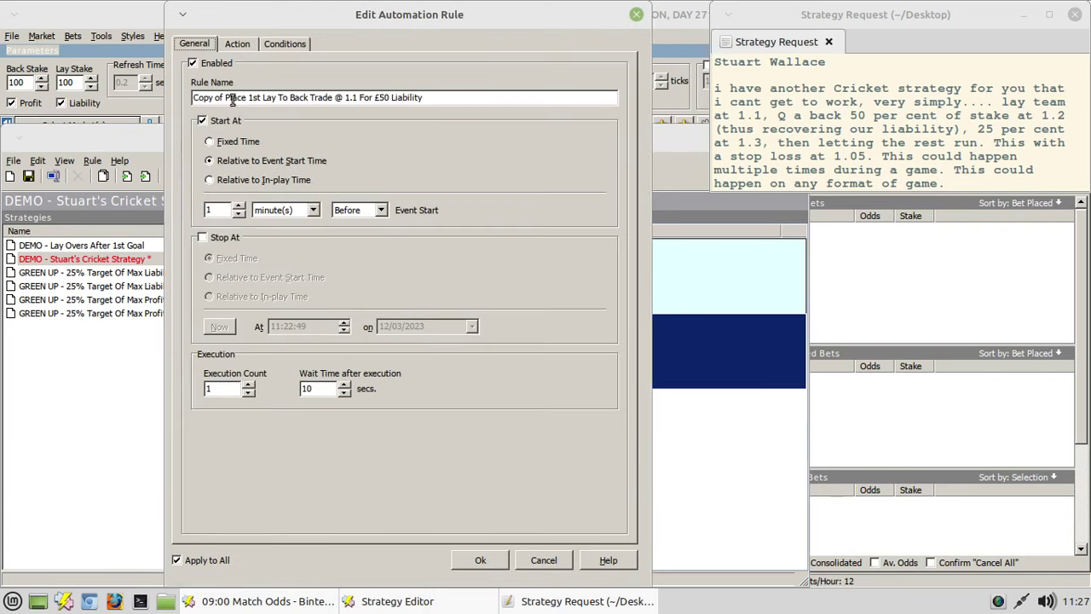
left_click_drag(226, 98, 115, 91)
key("Delete")
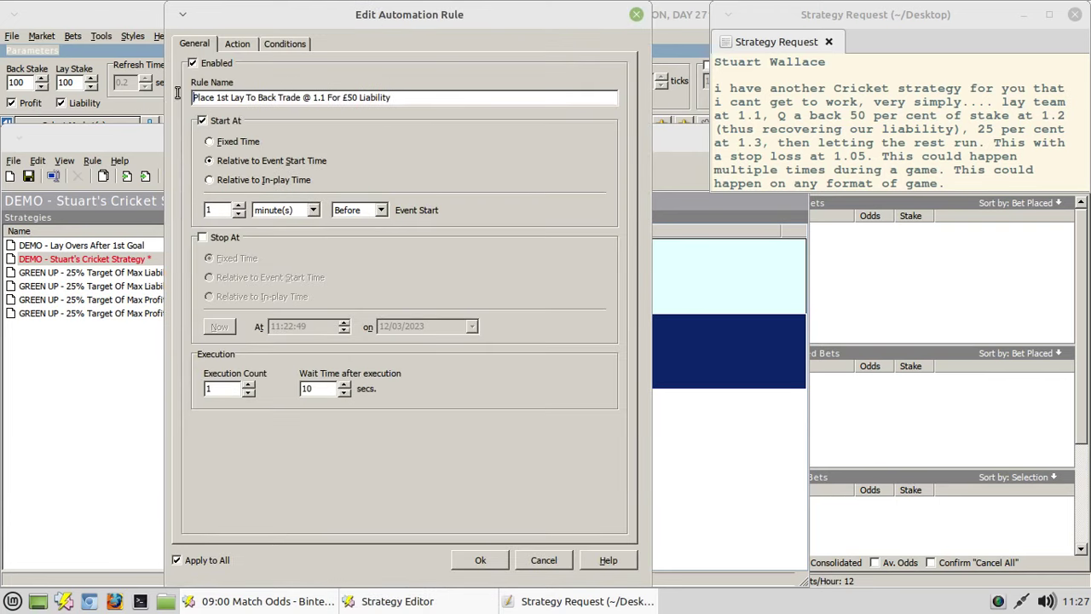
left_click(217, 97)
key("Delete")
key("Delete")
key("Delete")
key("Delete")
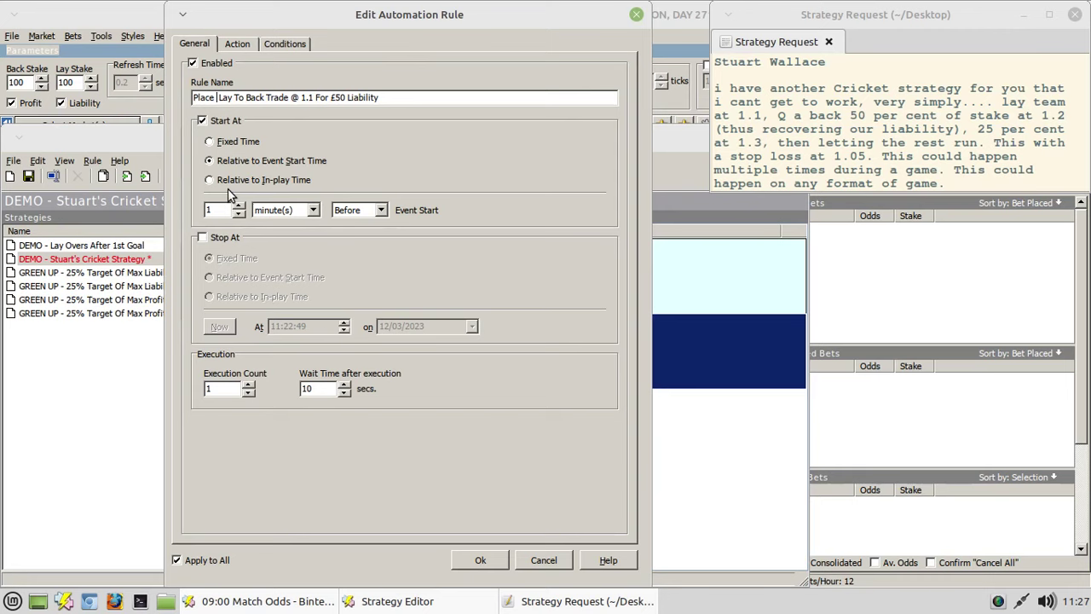
type("2nd")
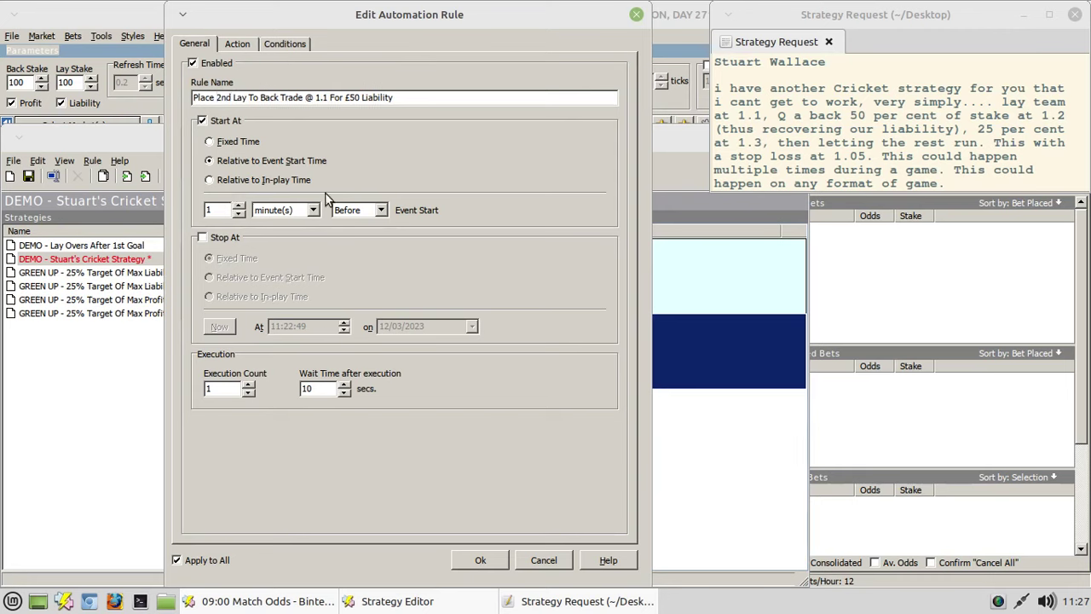
left_click_drag(359, 97, 349, 100)
key("Delete")
key("Delete")
key("Delete")
type("£25")
Step: Set the copy's offset to 20 ticks and bet size to 25, then save it
left_click(236, 47)
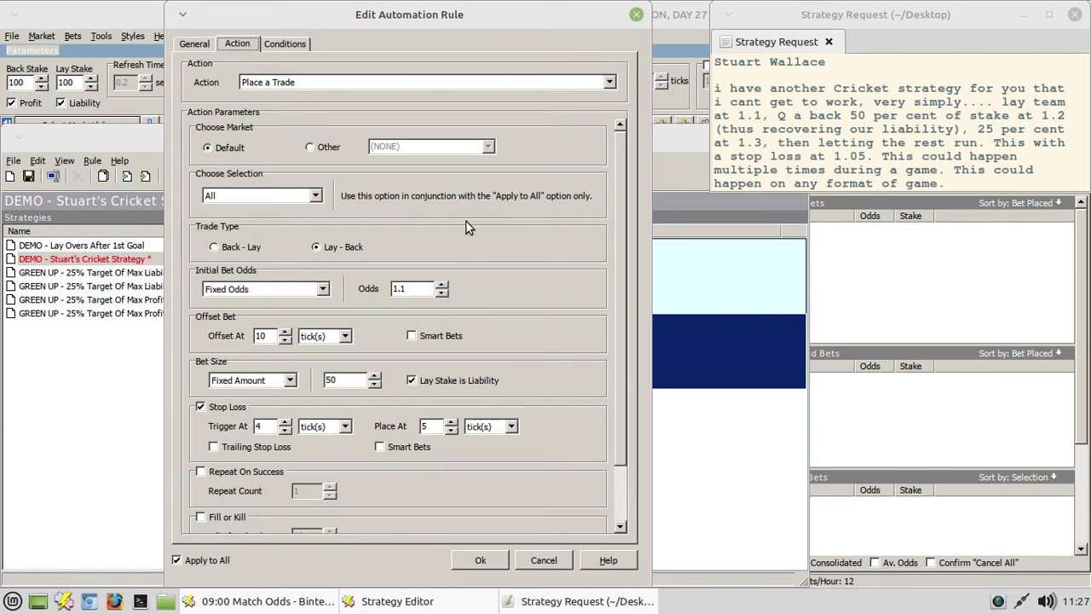
double_click(270, 336)
type("20")
double_click(348, 381)
type("25")
left_click_drag(617, 387, 618, 473)
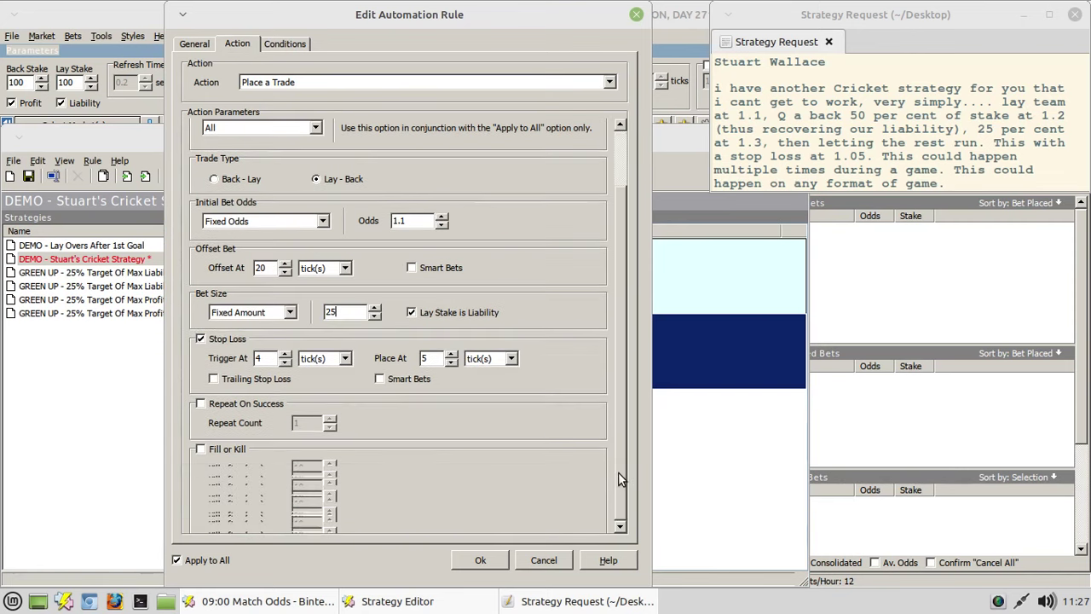
left_click(480, 560)
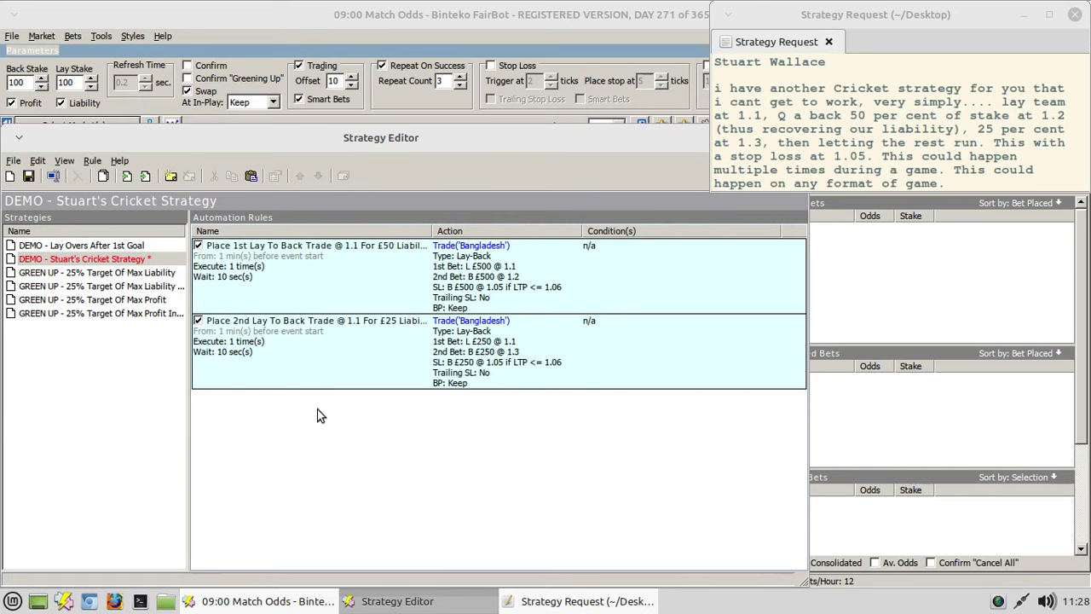
Step: Duplicate the second rule and rename the copy 'Place 3rd Lay To Back Trade @ 1.1 For £25 Liability'
left_click(326, 364)
key("ctrl+v")
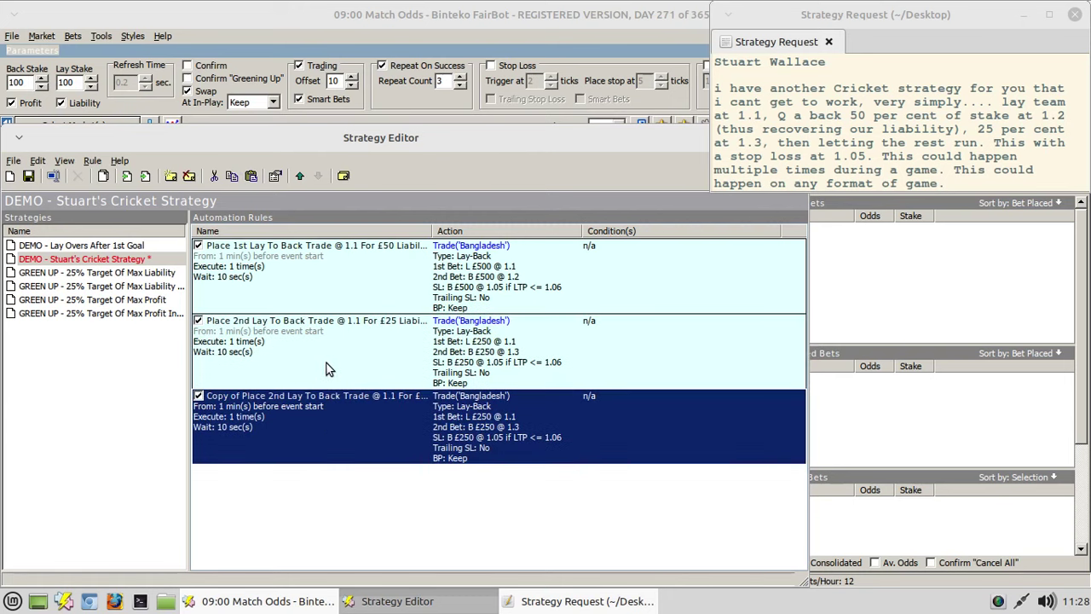
right_click(216, 405)
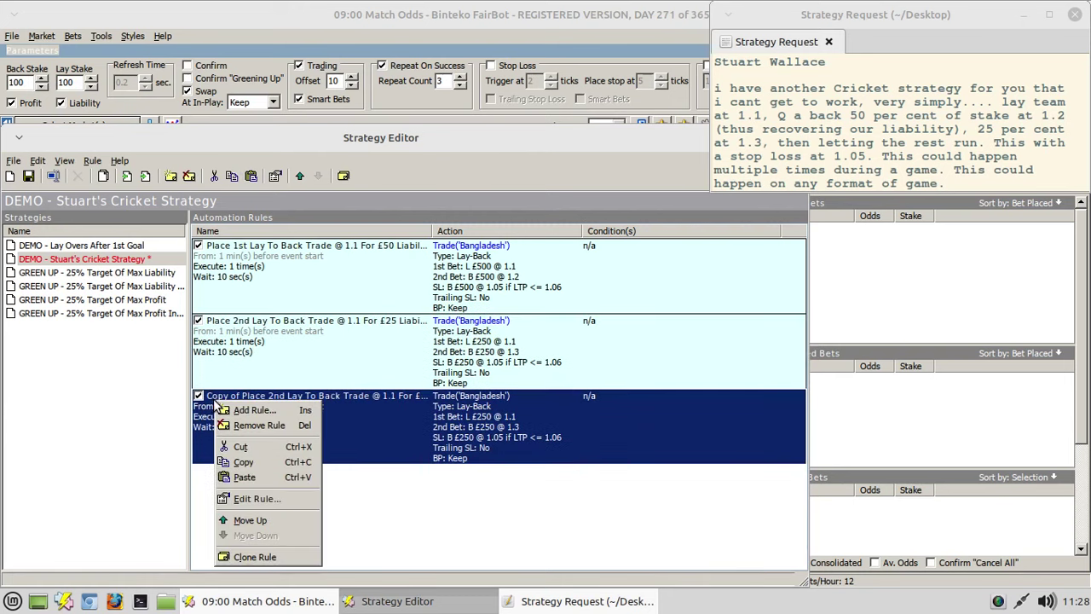
left_click(281, 497)
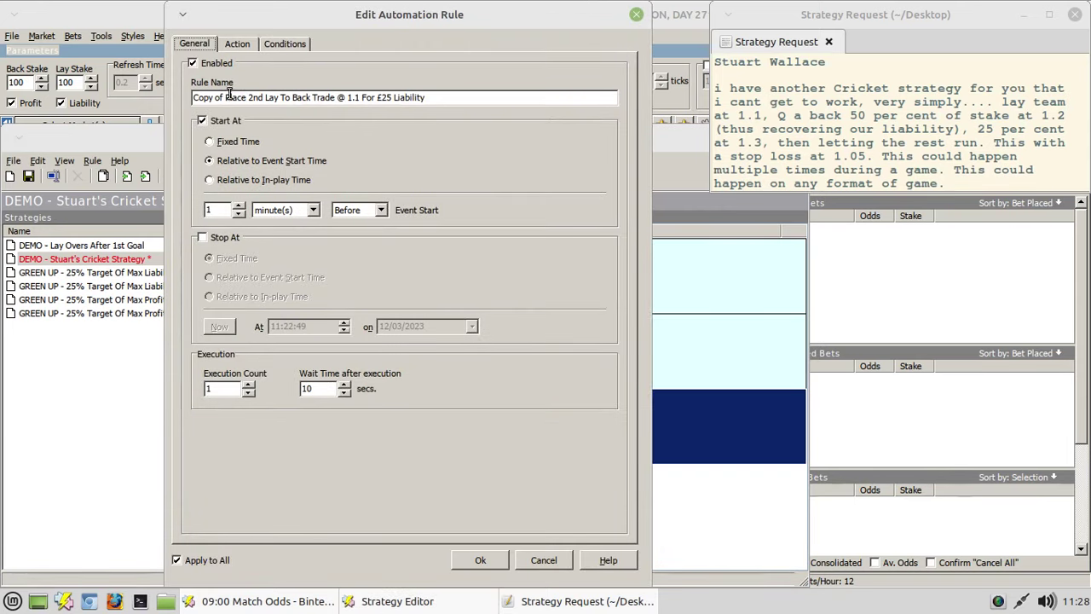
left_click_drag(225, 97, 192, 98)
key("BackSpace")
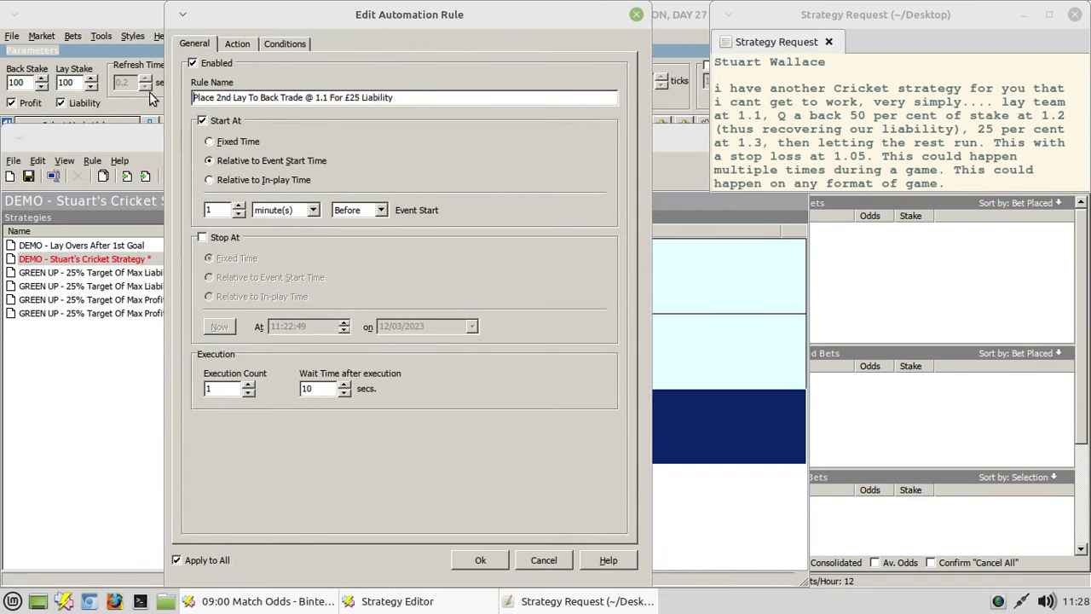
left_click(219, 97)
key("Delete")
key("Delete")
key("Delete")
key("Delete")
type("3rd")
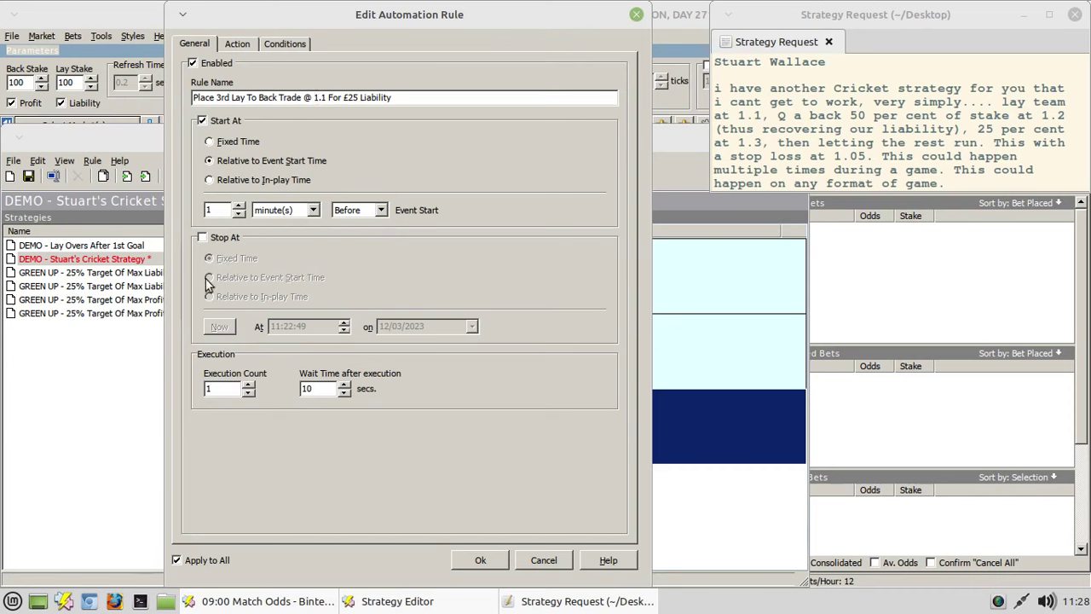
Step: Change the third rule's offset to 30 ticks and save it
left_click(242, 45)
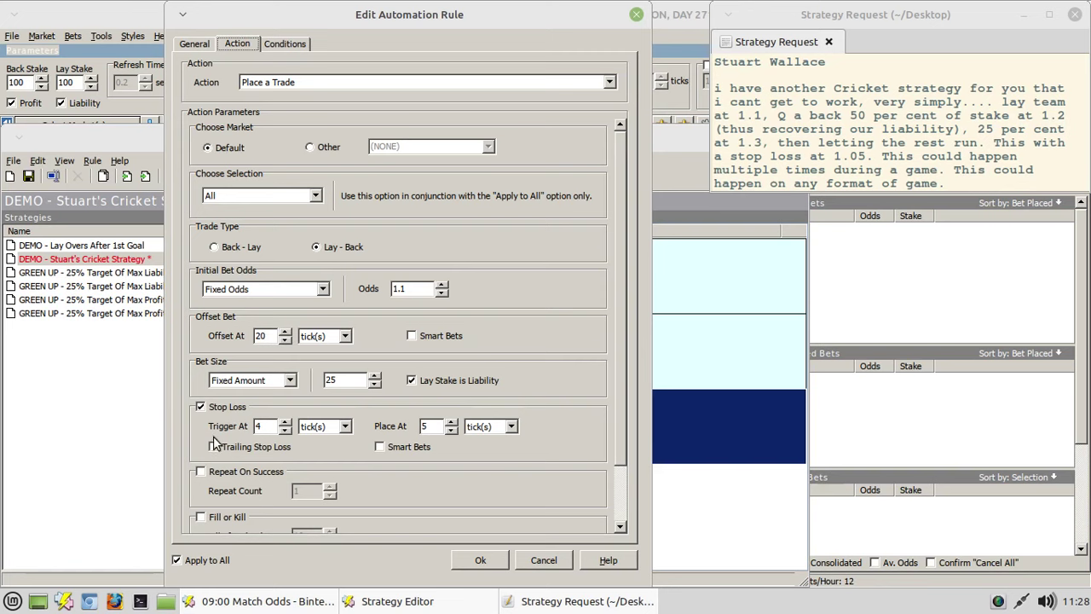
double_click(262, 336)
type("3")
scroll(619, 174, "down", 3)
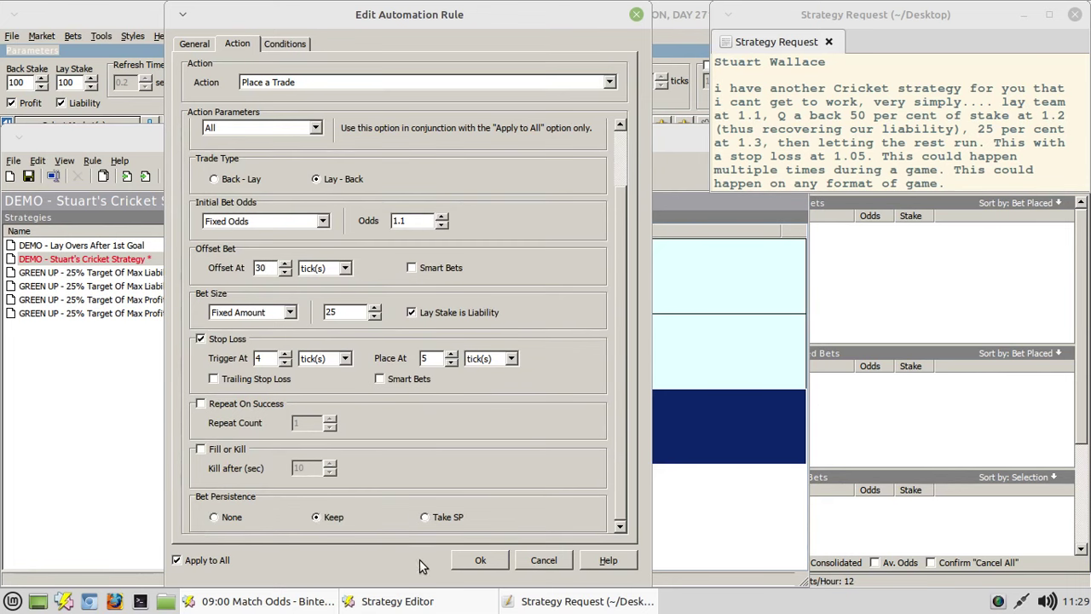
left_click(480, 560)
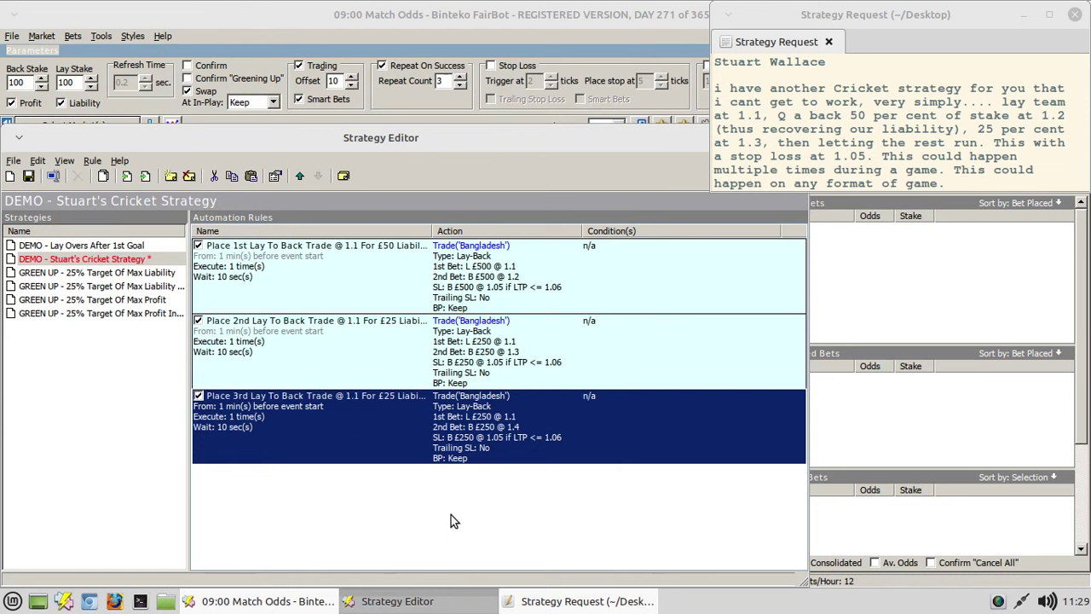
Step: Deselect the third rule by clicking empty space in the rules list
left_click(454, 521)
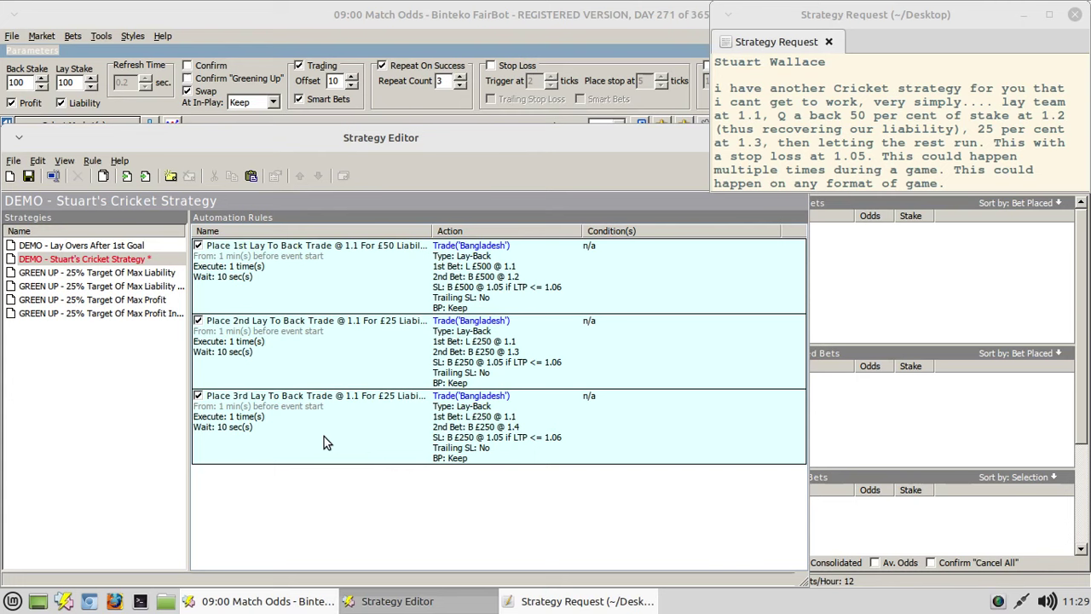
Step: Add a new rule named 'Cancel Pending Offset Back Bets @ 1.4'
right_click(326, 504)
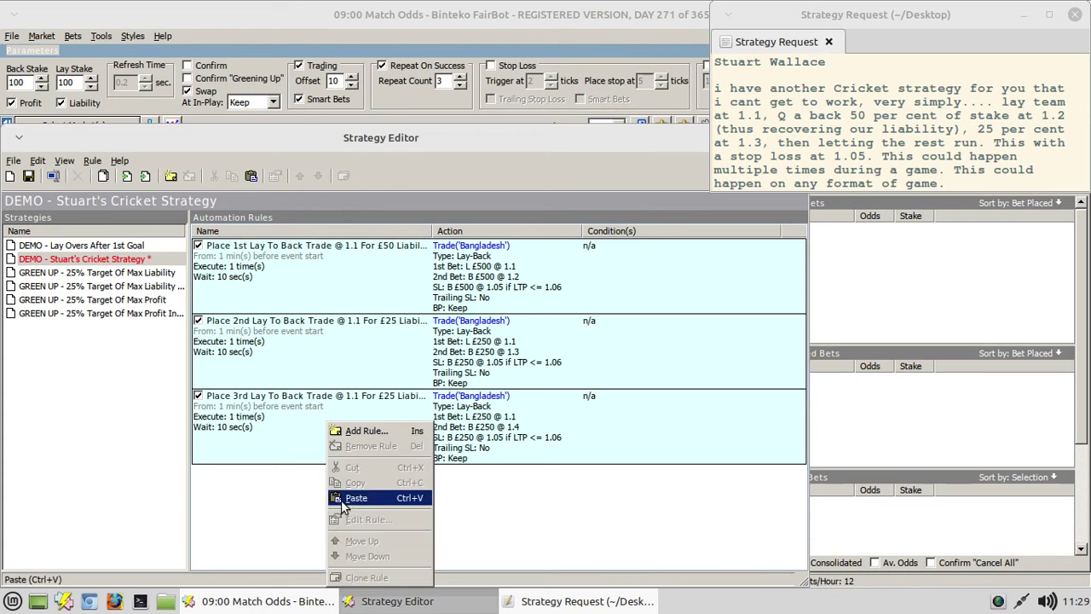
left_click(365, 431)
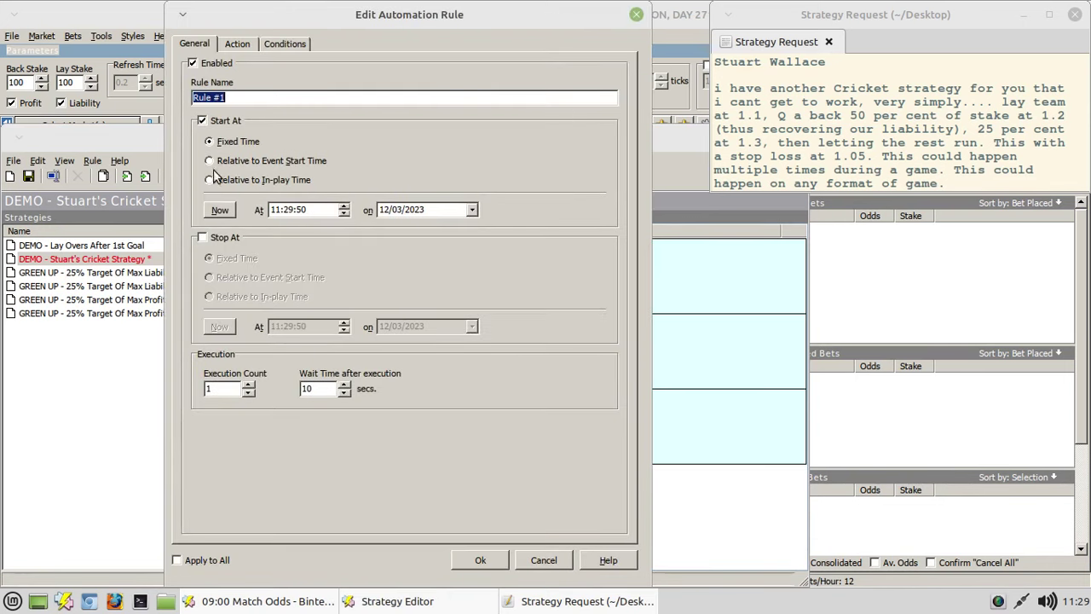
key("BackSpace")
type("Cancel Pe")
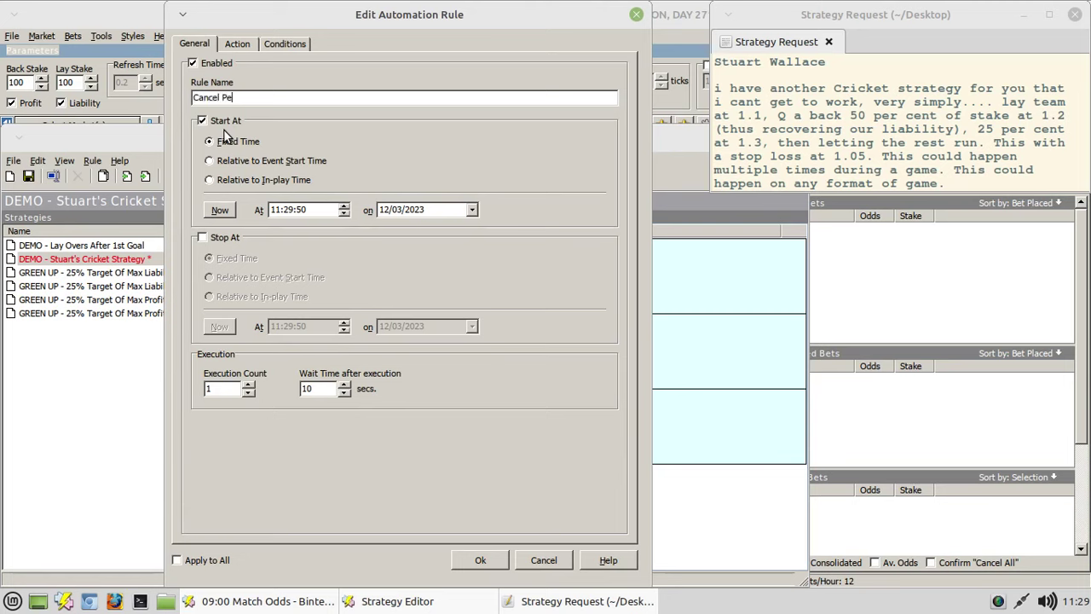
type("nding Offset Back Bets ")
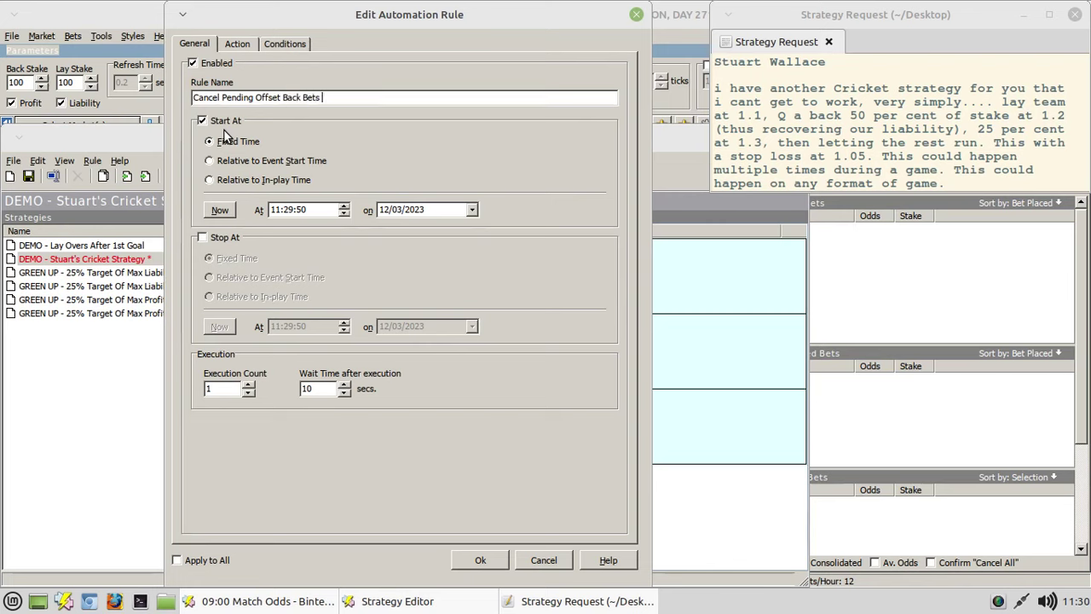
type("@ 1.4")
Step: Make the rule start 30 seconds before the event start time
left_click(211, 162)
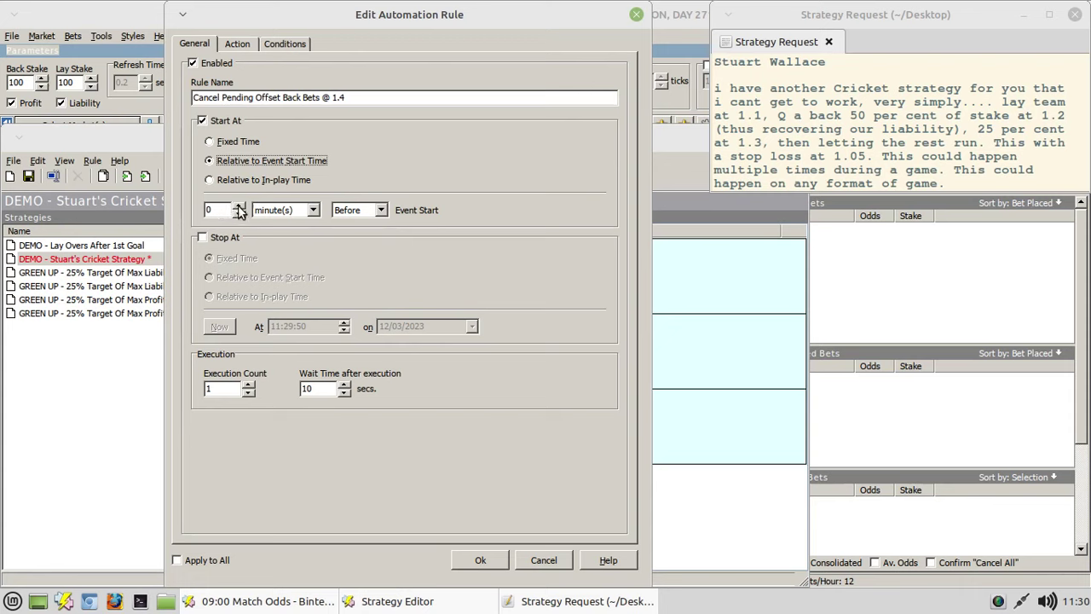
left_click(266, 213)
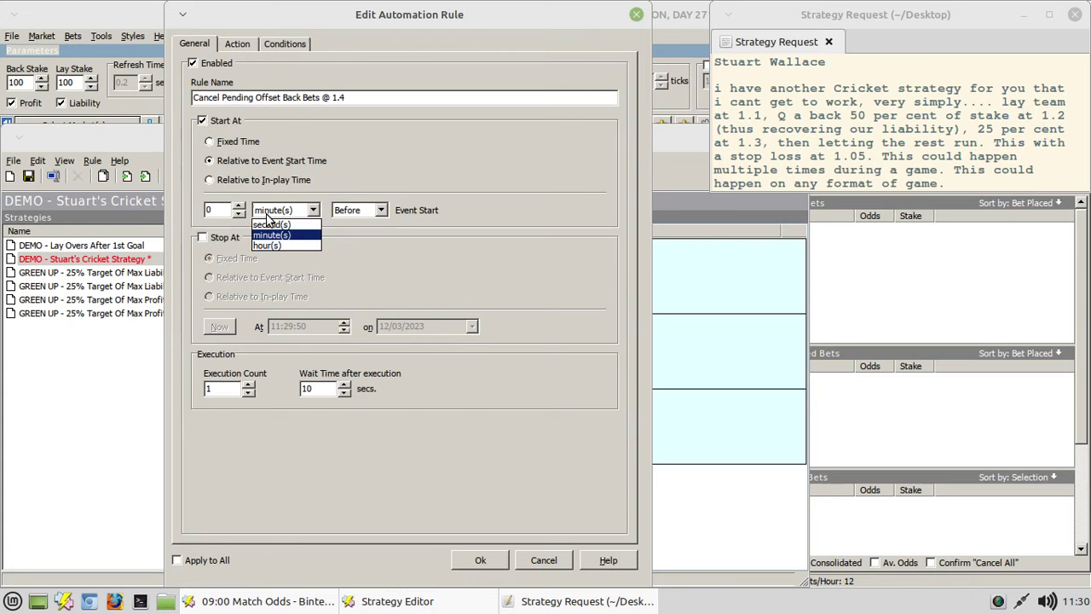
left_click(273, 221)
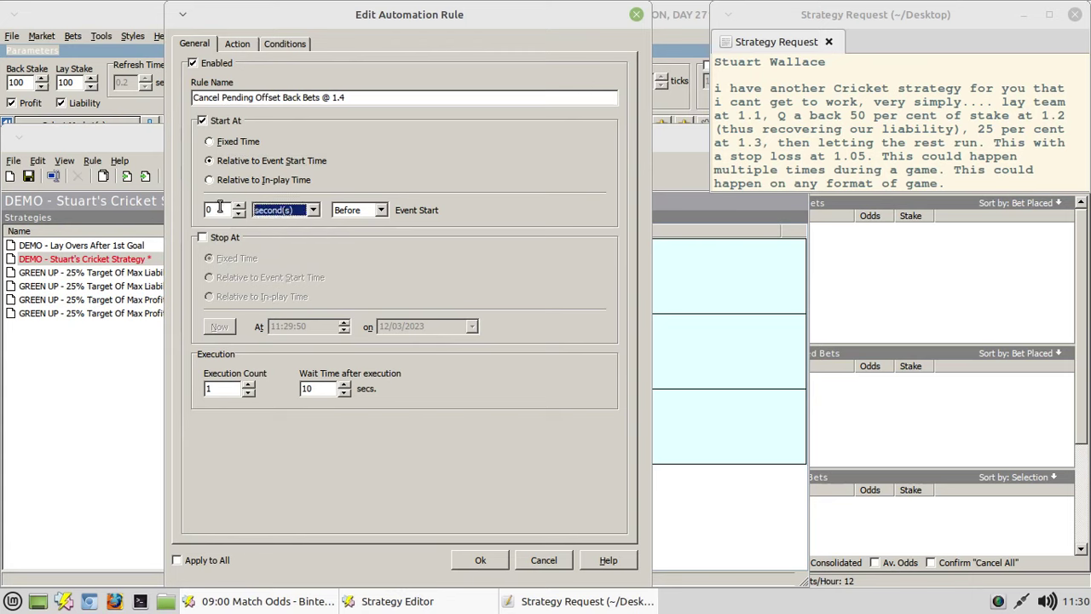
left_click(215, 210)
type("30")
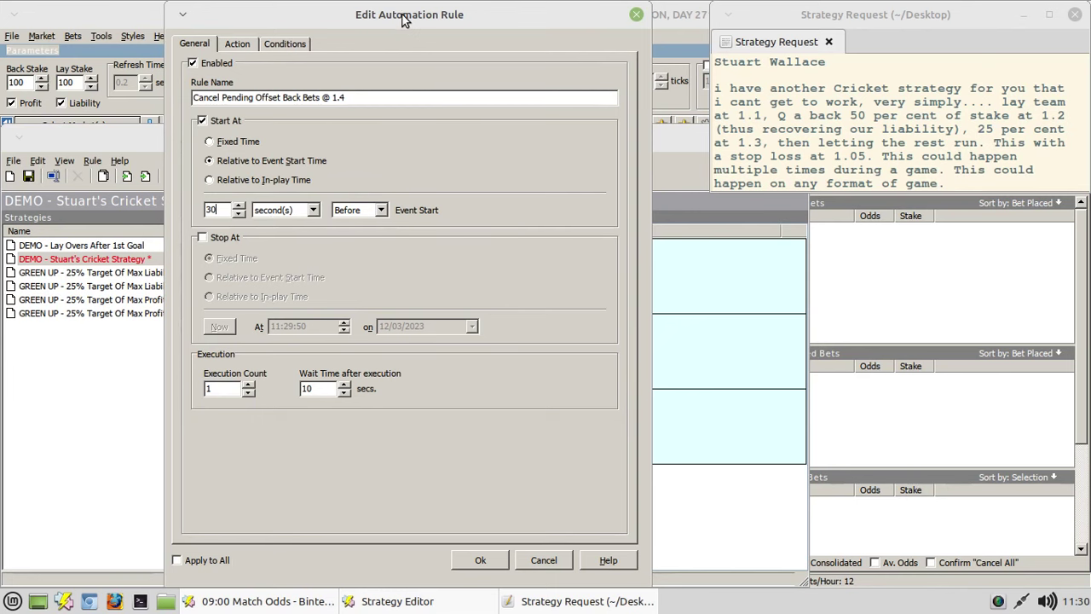
left_click_drag(405, 20, 320, 43)
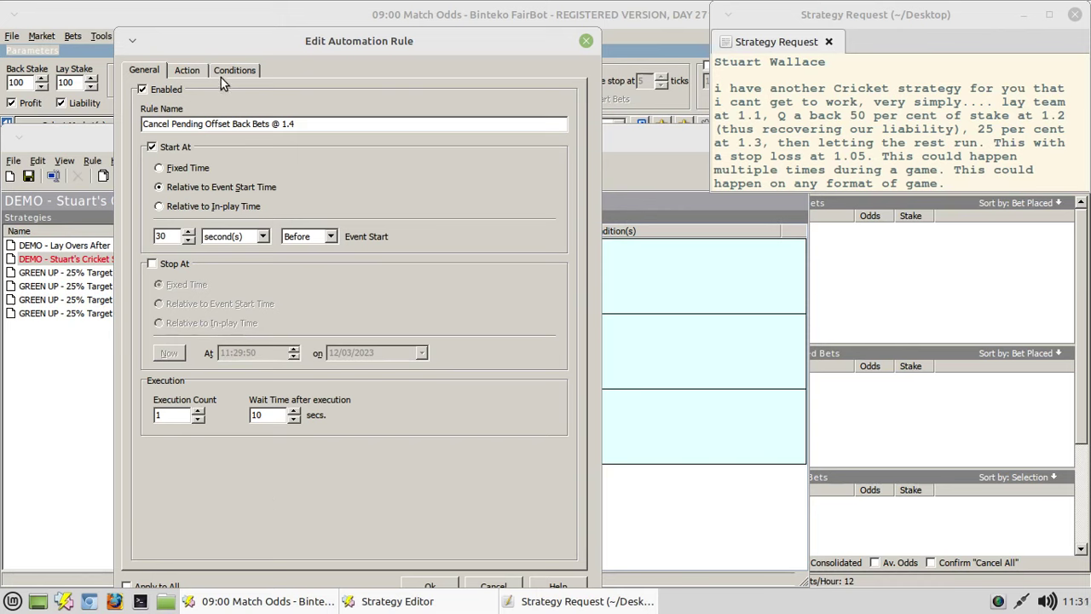
Step: Set the rule's action to Cancel Bets, excluding lay, unmatched and both pending stop-loss bet types
left_click(186, 71)
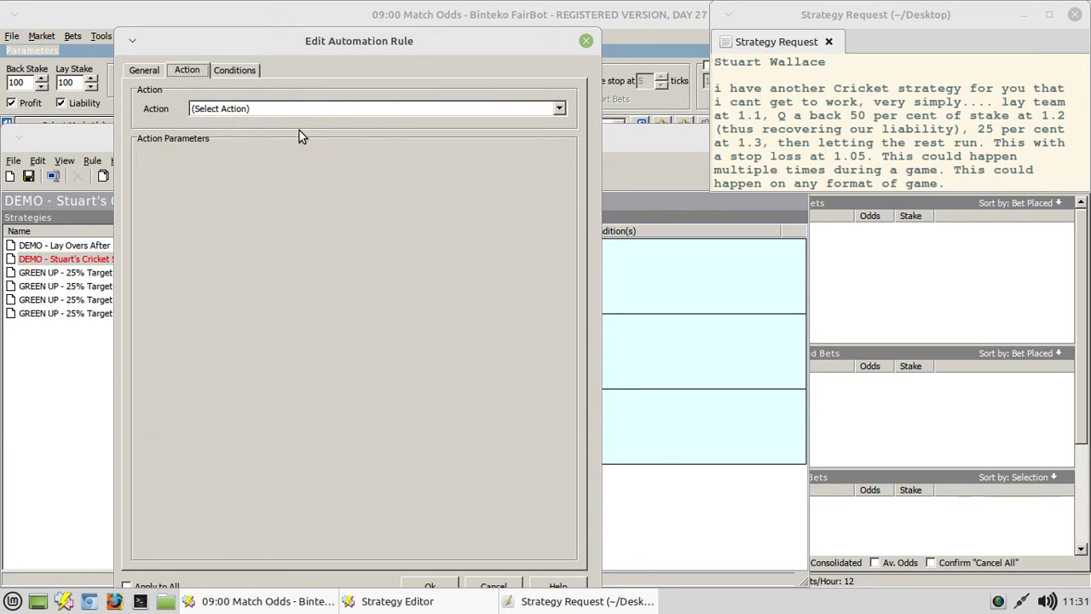
left_click(279, 108)
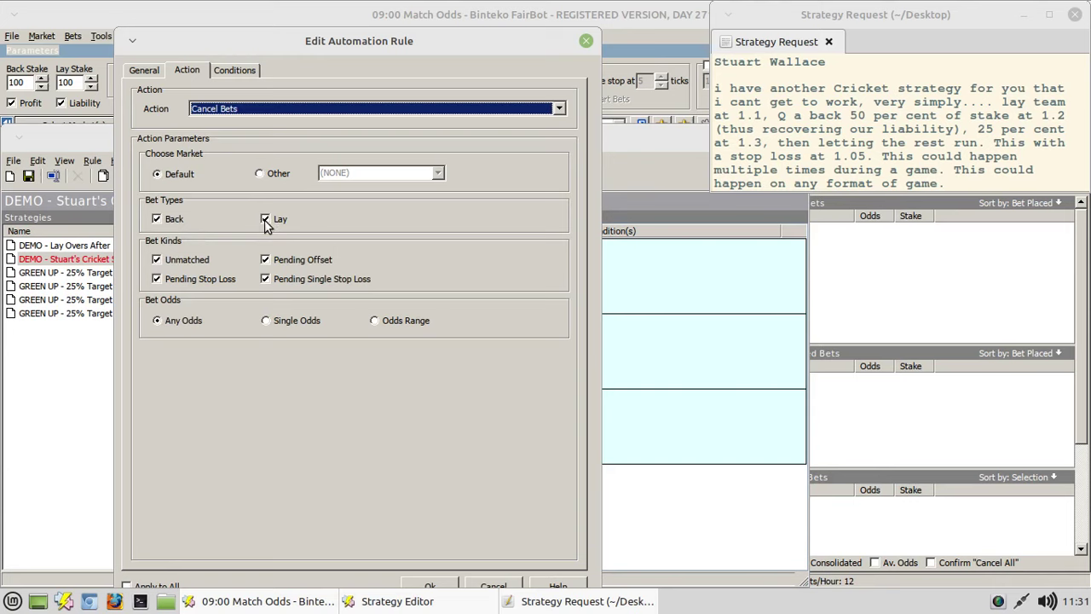
left_click(265, 220)
left_click(169, 261)
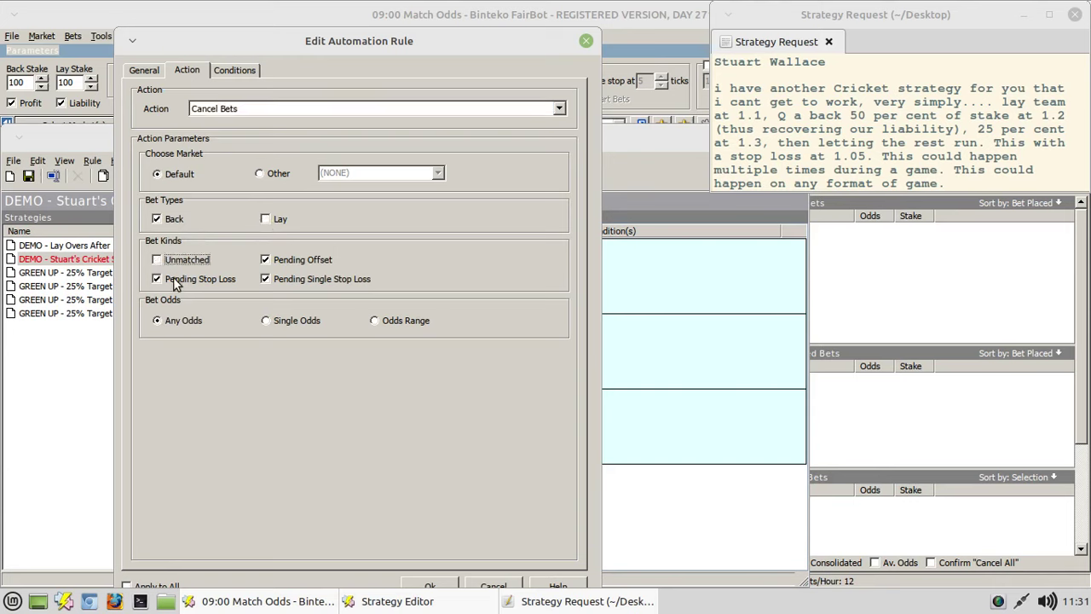
left_click(173, 279)
left_click(290, 281)
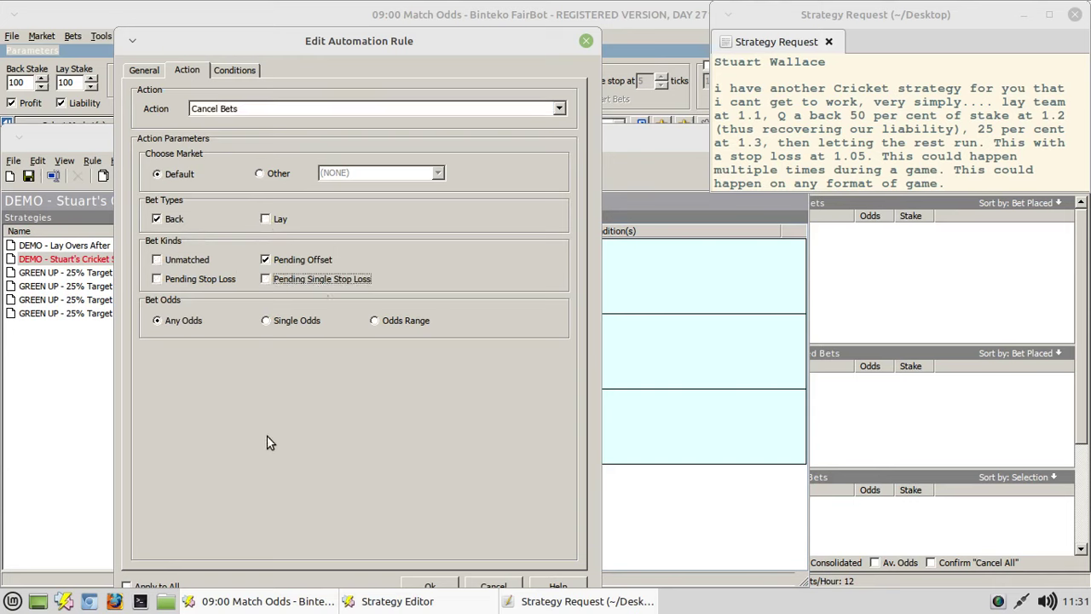
Step: Limit the cancellation to Single Odds 1.4 and bring up the rule's empty conditions page
left_click(266, 321)
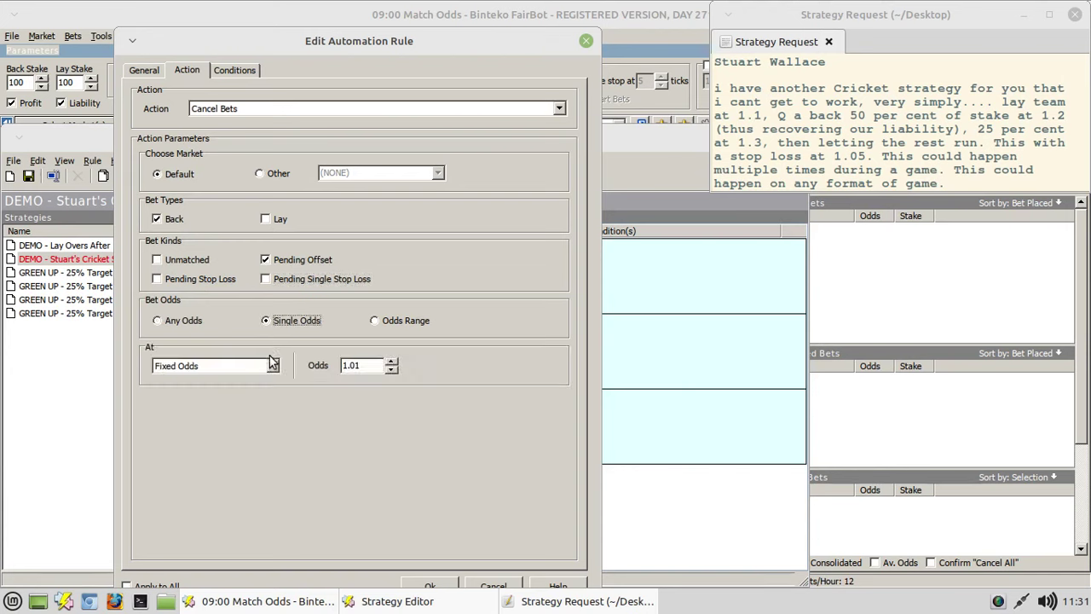
double_click(358, 366)
type("1.")
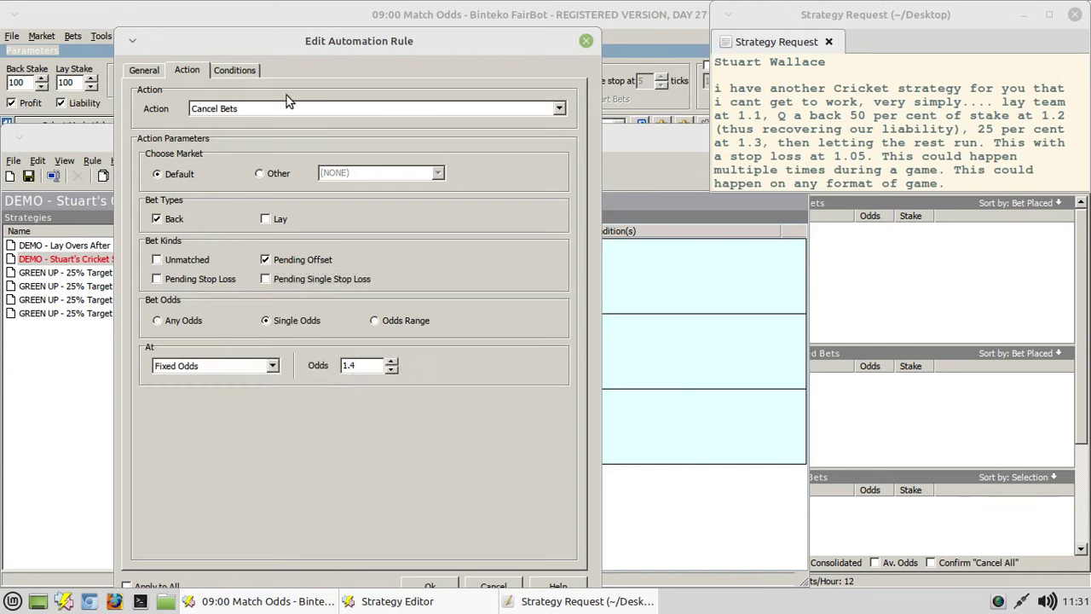
left_click(233, 70)
left_click_drag(290, 40, 295, 14)
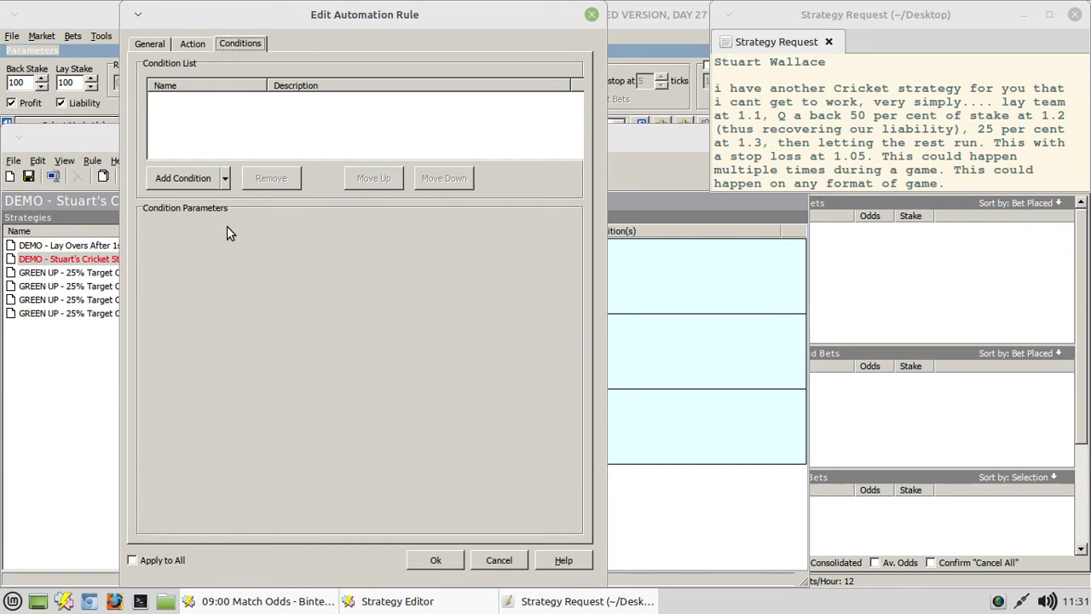
Step: Make the condition count only pending offset back bets at single odds 1.4, more than 0
left_click(225, 178)
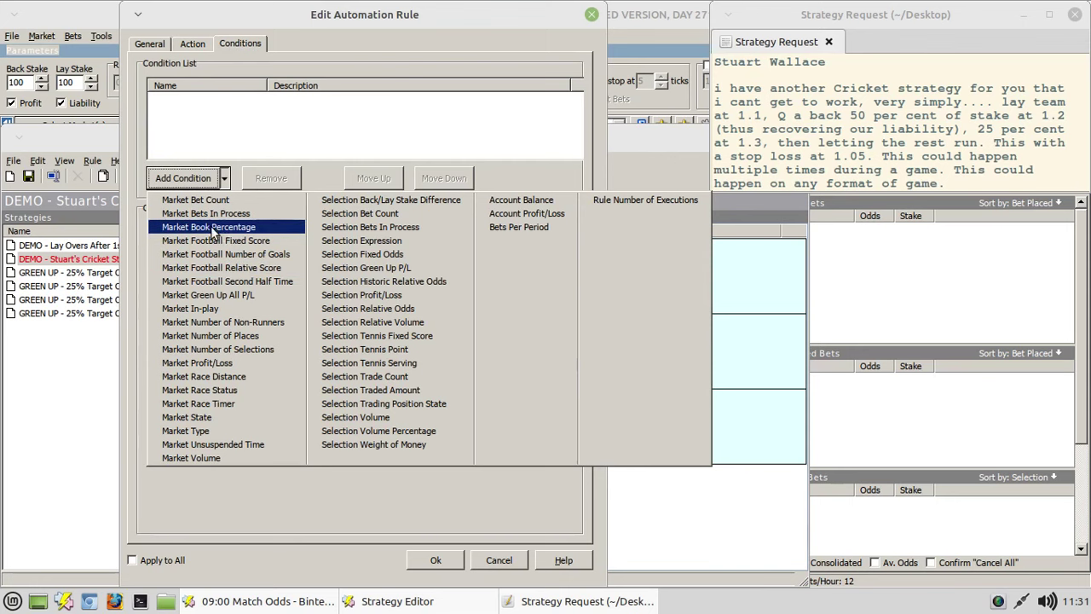
key("Escape")
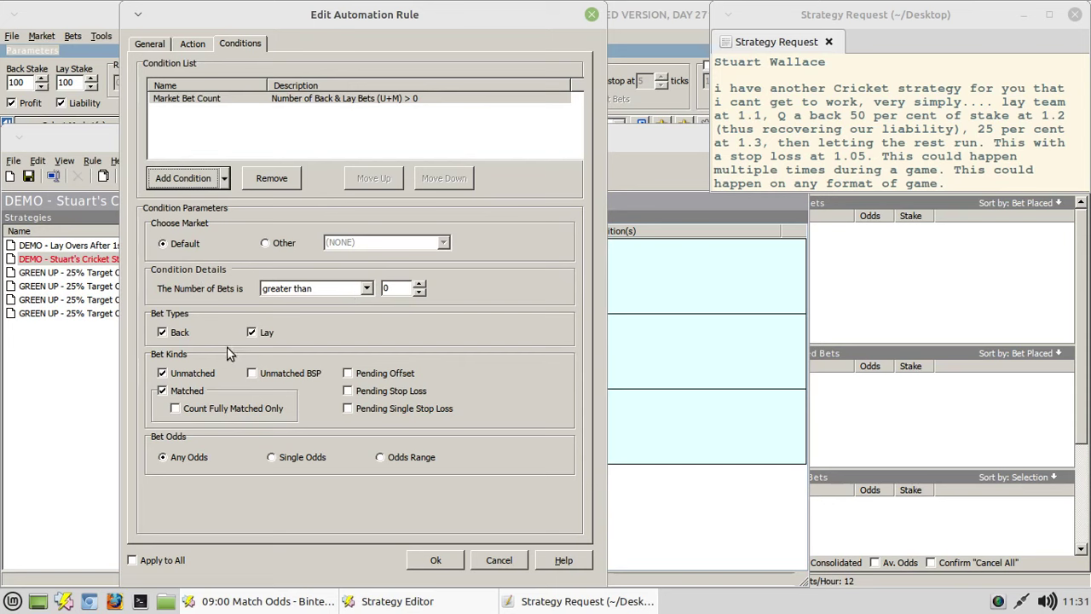
left_click(252, 333)
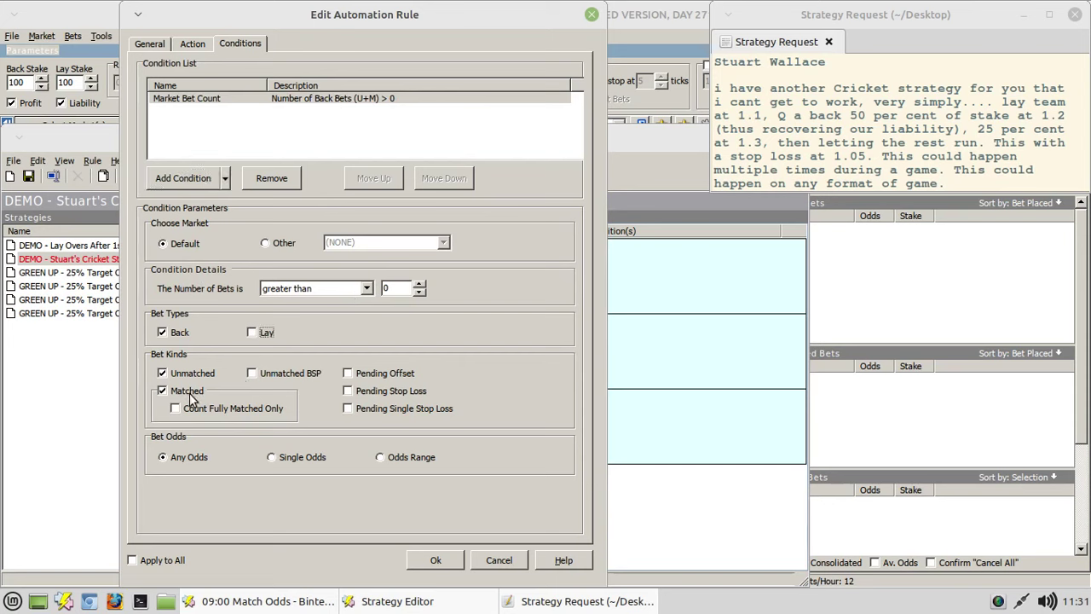
left_click(349, 374)
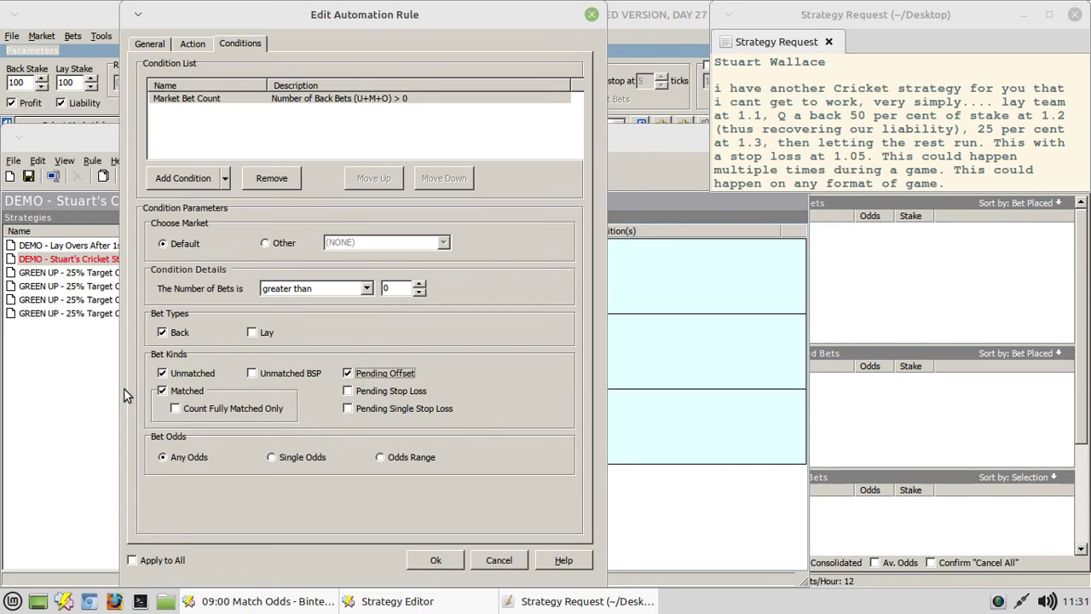
left_click(163, 391)
left_click(164, 374)
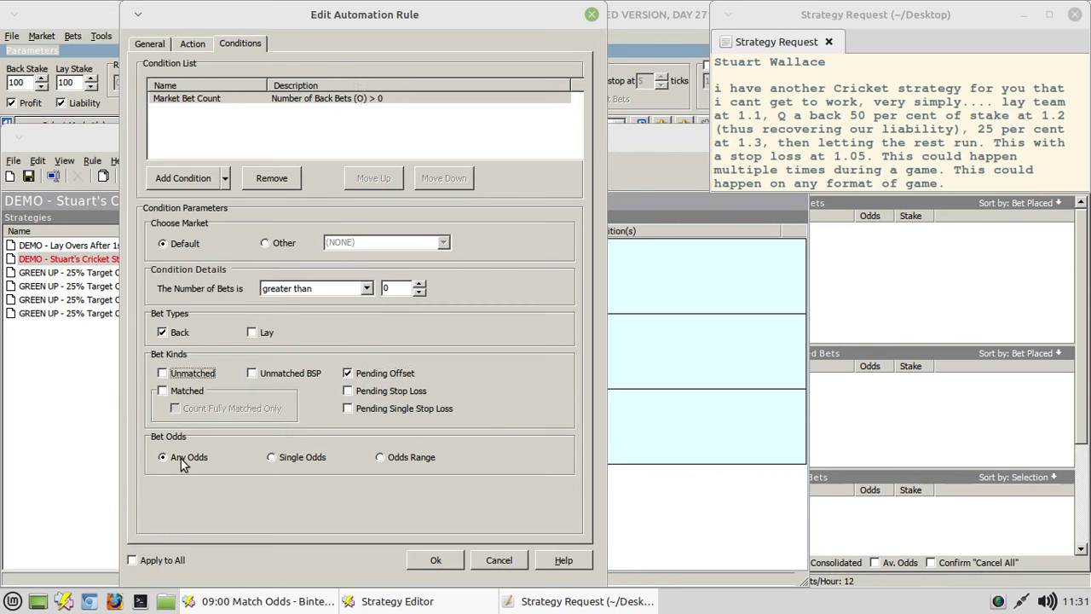
left_click(271, 457)
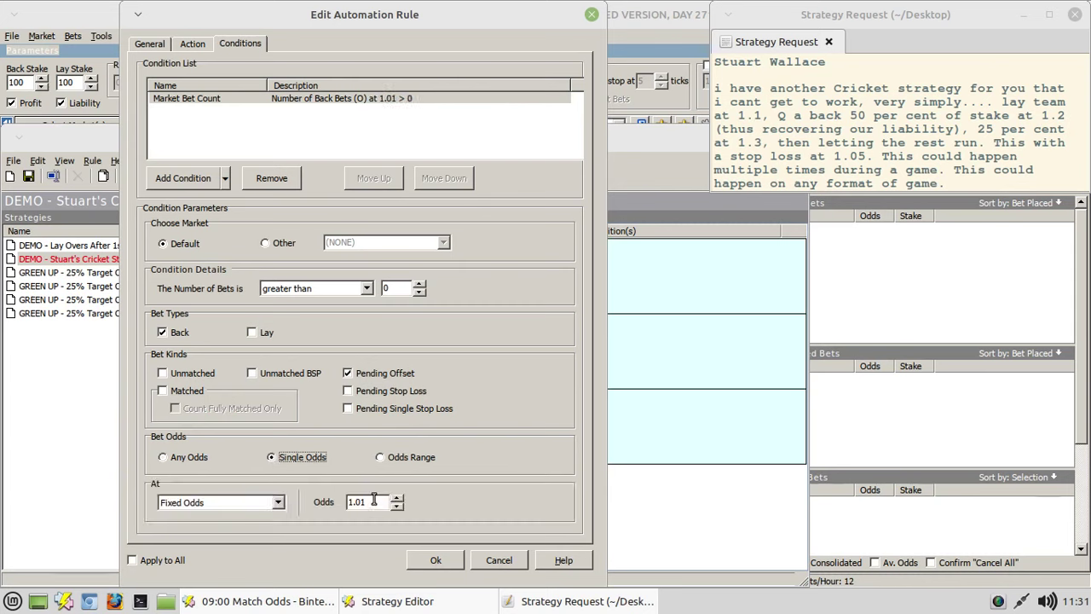
left_click(373, 501)
type("1.4")
left_click(194, 46)
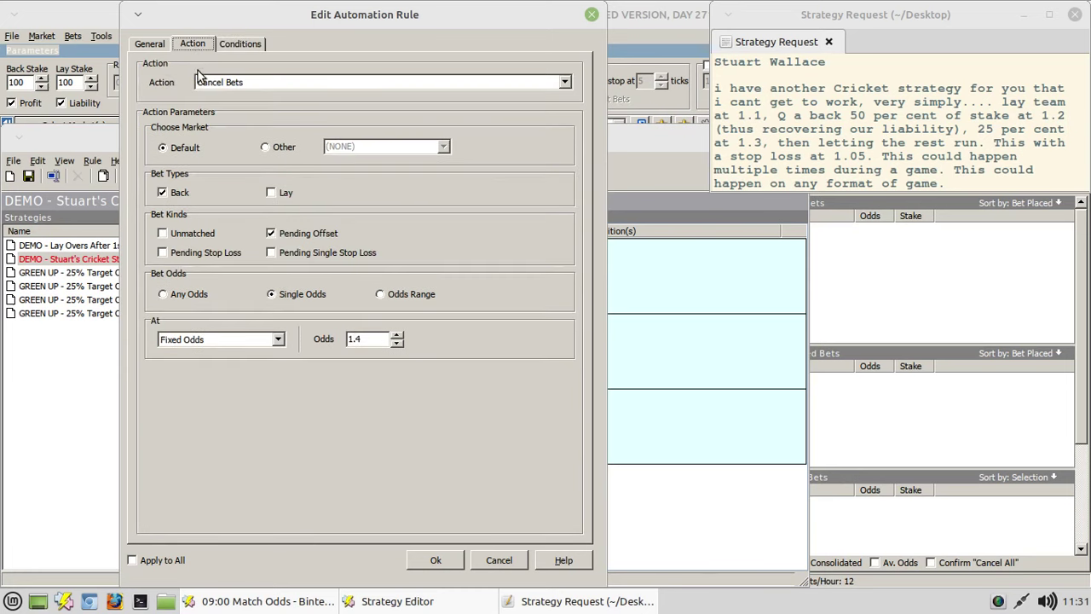
Step: Confirm the cancel rule and save the cricket strategy with all four rules
left_click(434, 560)
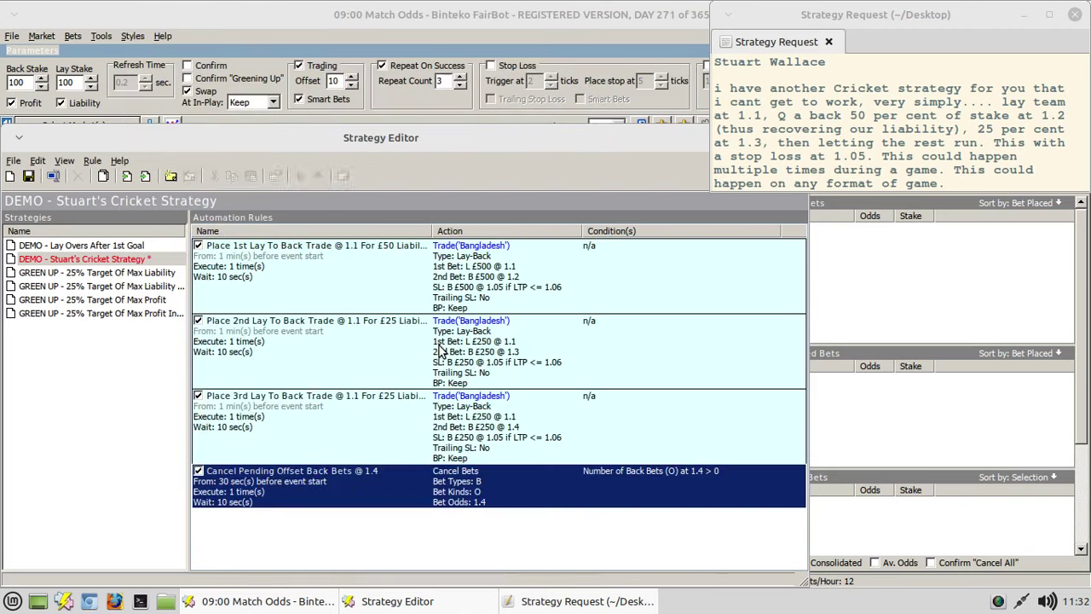
left_click(345, 560)
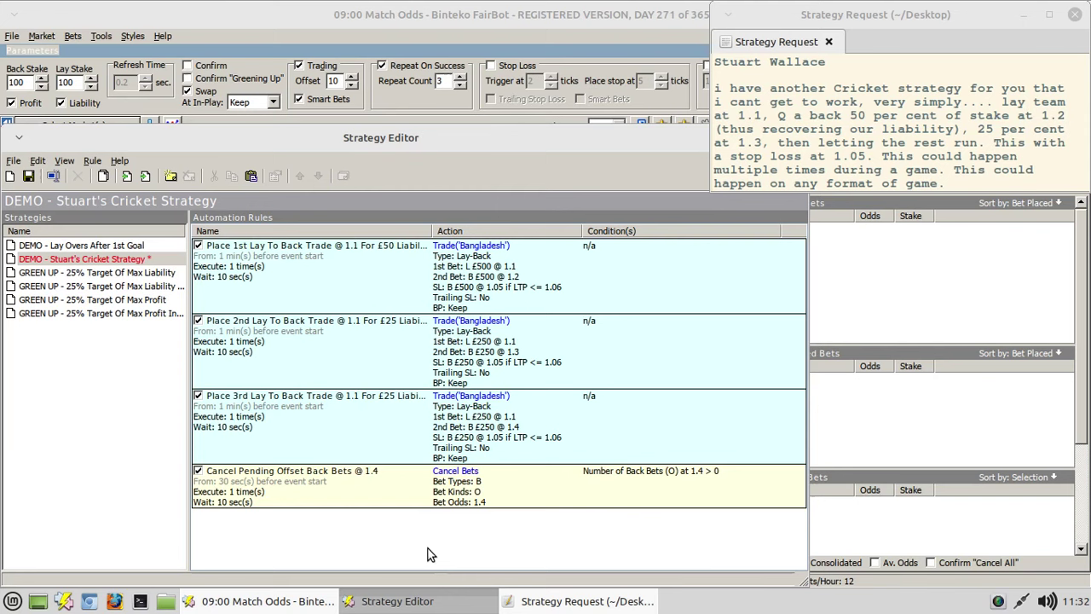
left_click(29, 177)
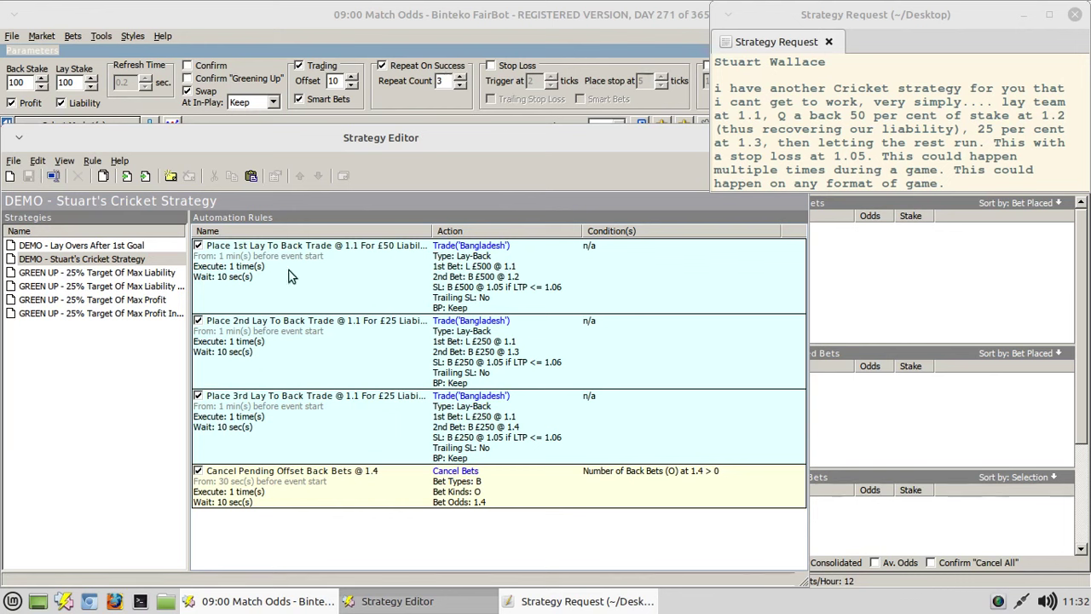
left_click_drag(582, 144, 605, 284)
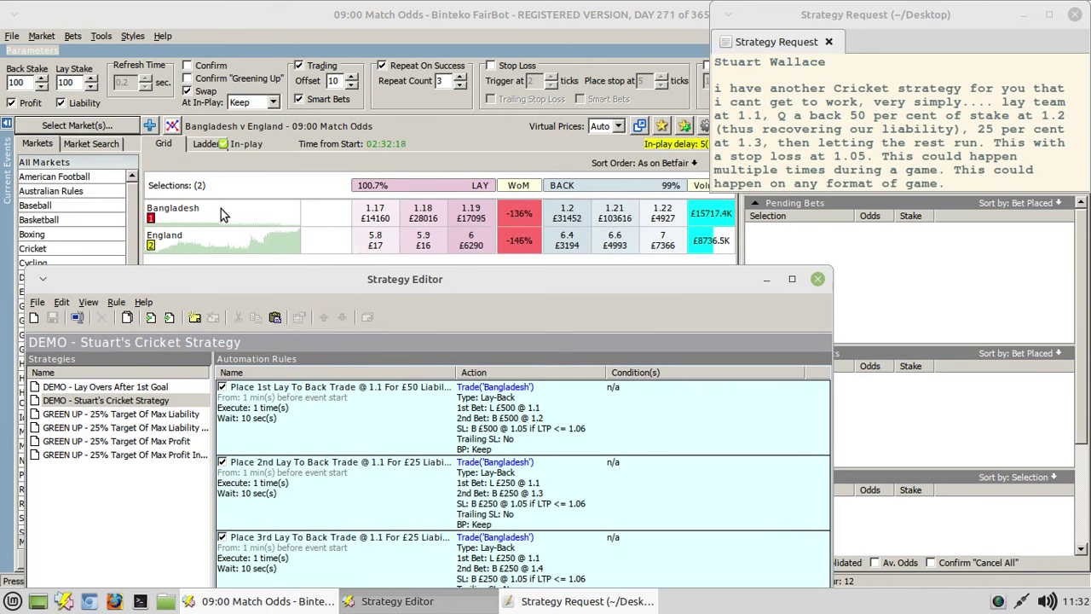
Step: Apply the cricket strategy to Bangladesh v England through Automation and view its placed bets
left_click(1077, 15)
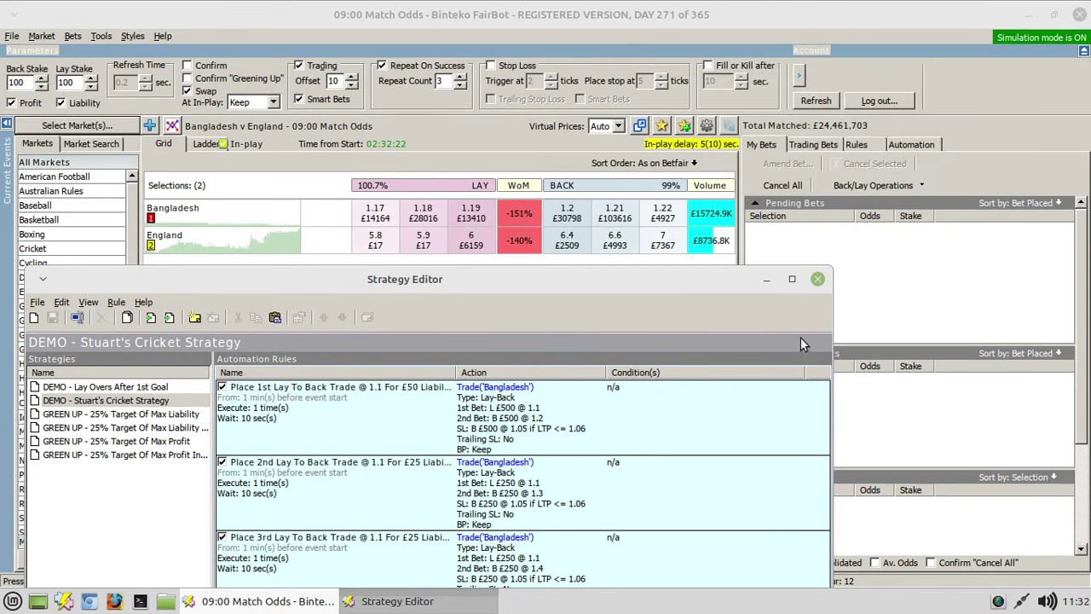
left_click(817, 280)
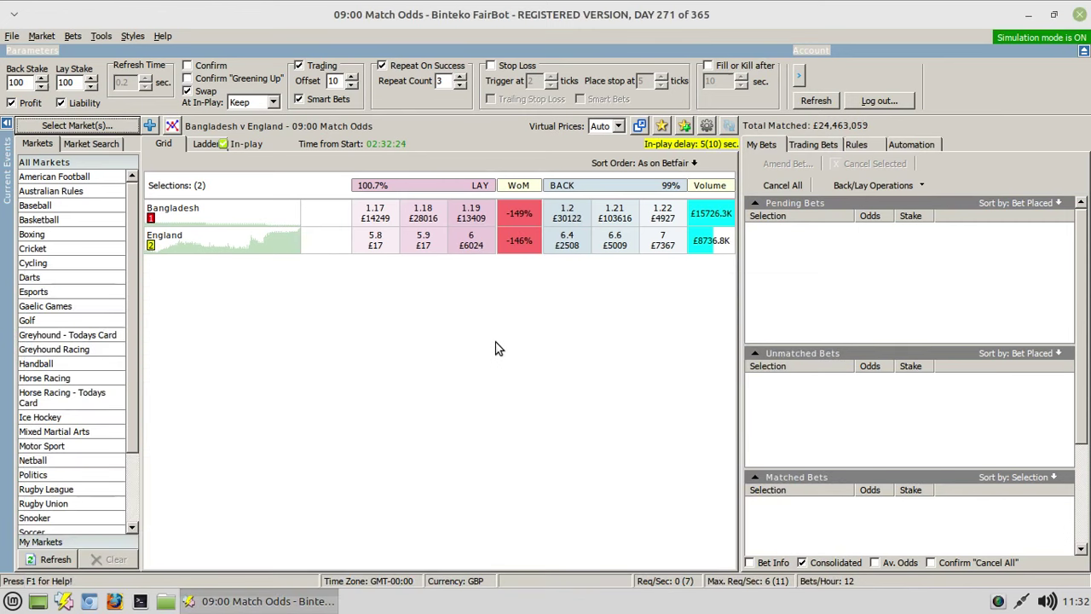
left_click(913, 149)
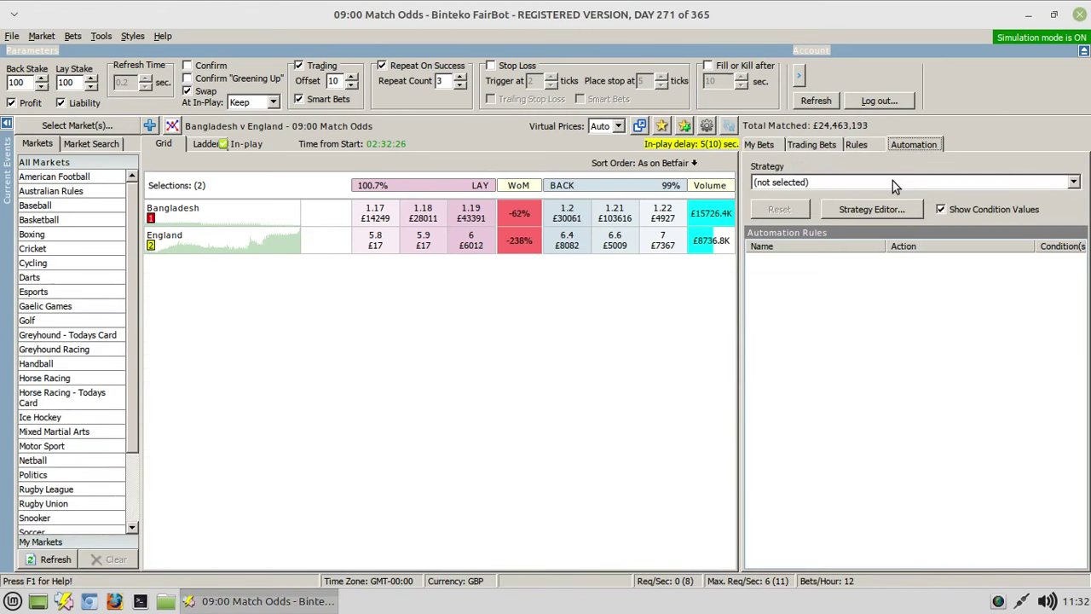
left_click(893, 181)
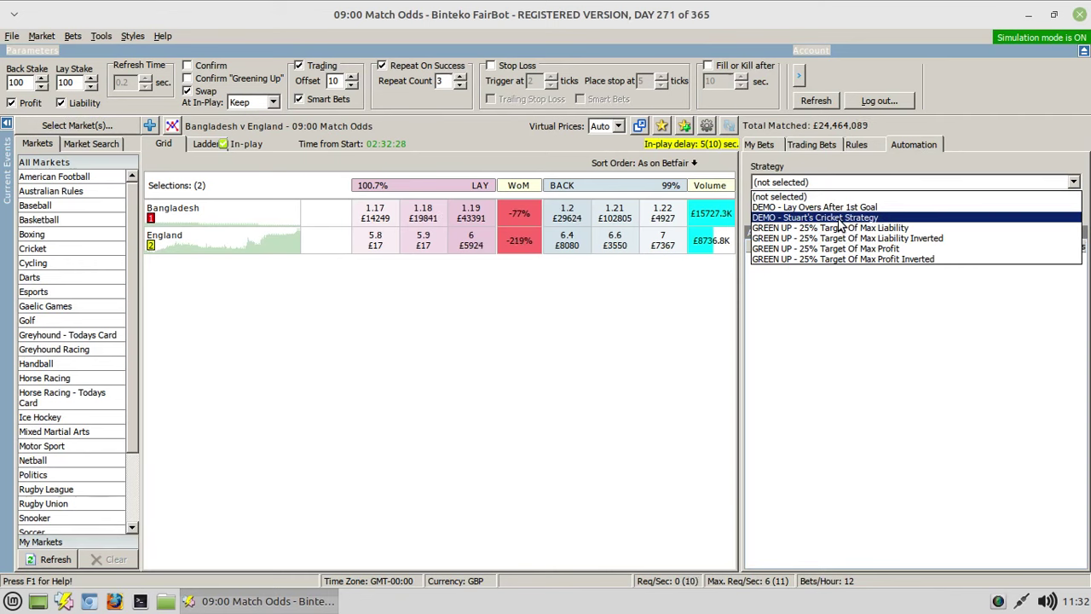
left_click(810, 217)
left_click(772, 146)
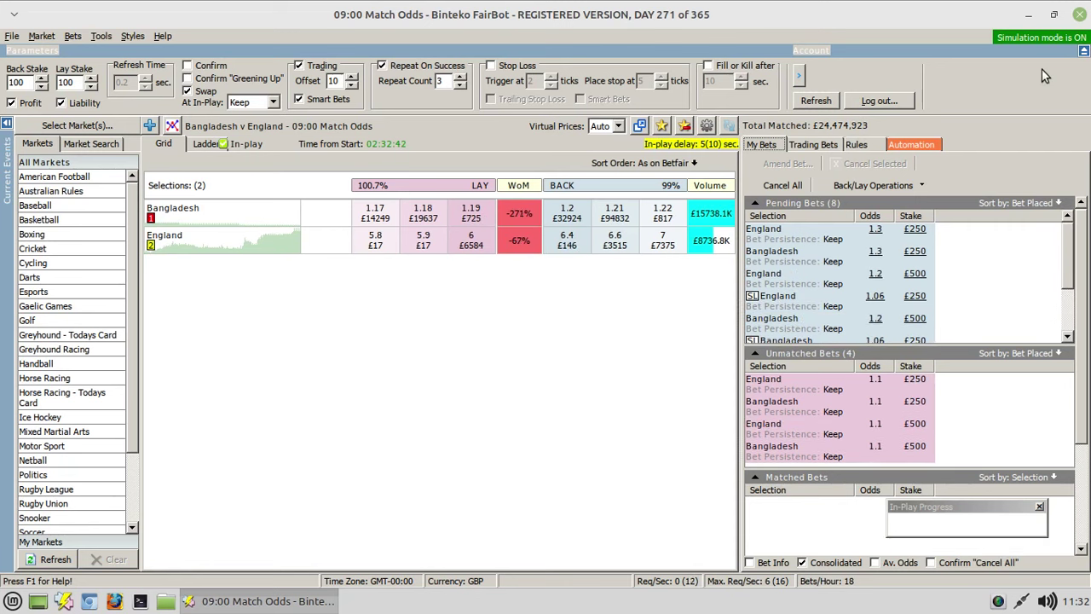
Step: Collapse the Parameters panel and enlarge the lists to show 10 pending and 6 unmatched bets
left_click(1084, 50)
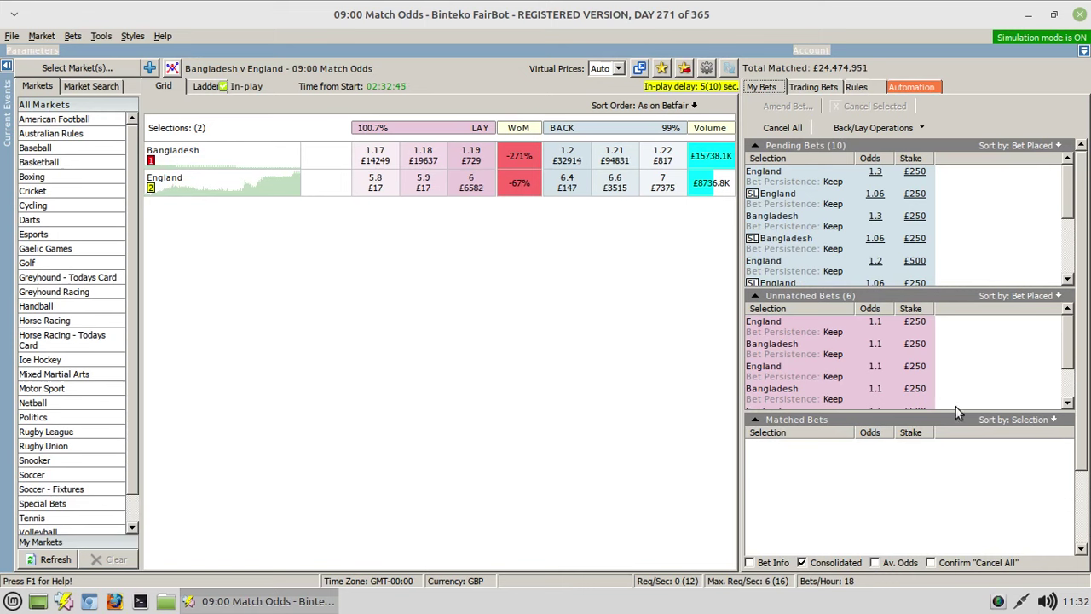
left_click_drag(956, 410, 960, 487)
left_click_drag(957, 290, 955, 351)
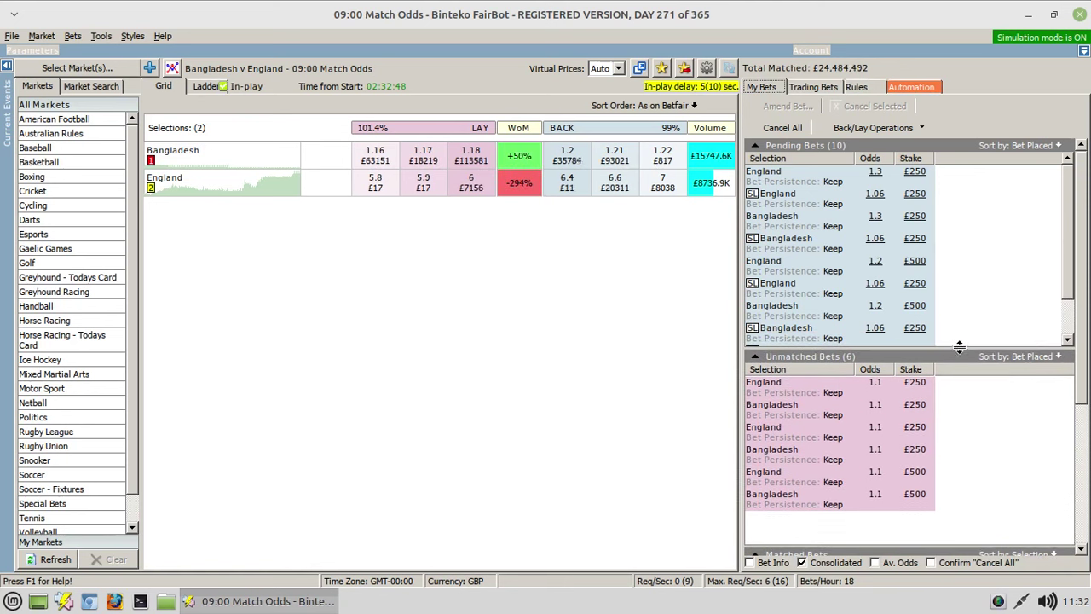
left_click_drag(1072, 238, 1067, 312)
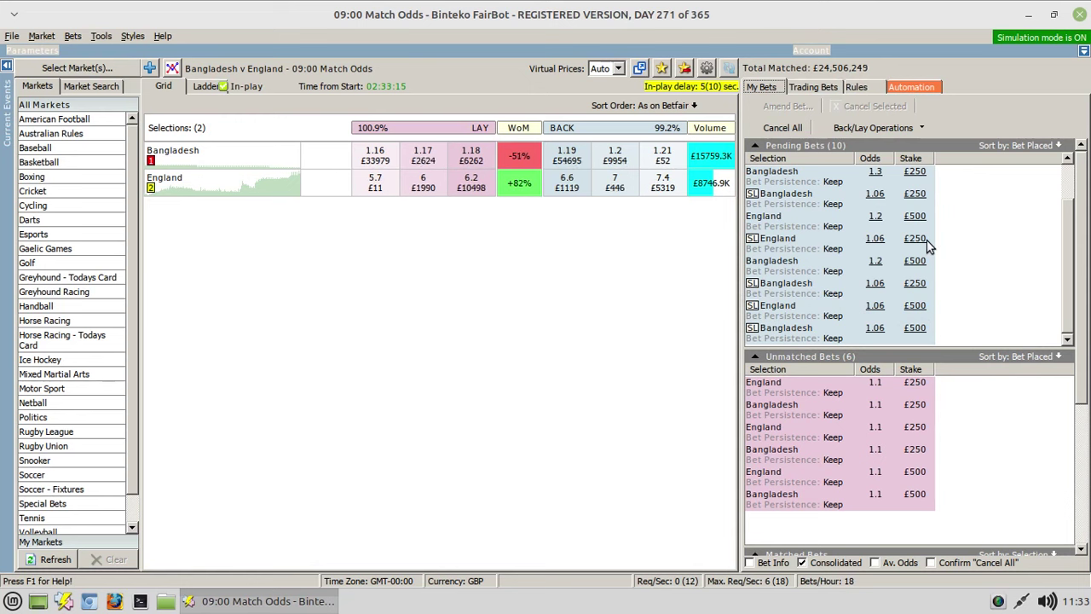
left_click_drag(1067, 258, 1070, 219)
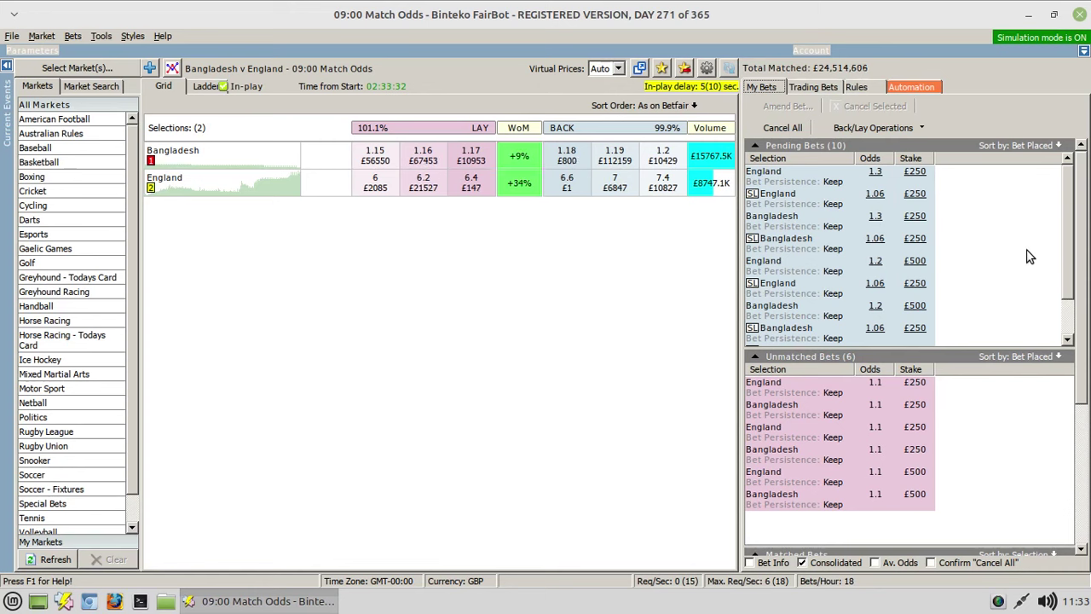
Step: Scroll the automation rules down to the Cancel Pending Offset Back Bets @ 1.4 rule, executed 1/1
left_click(895, 88)
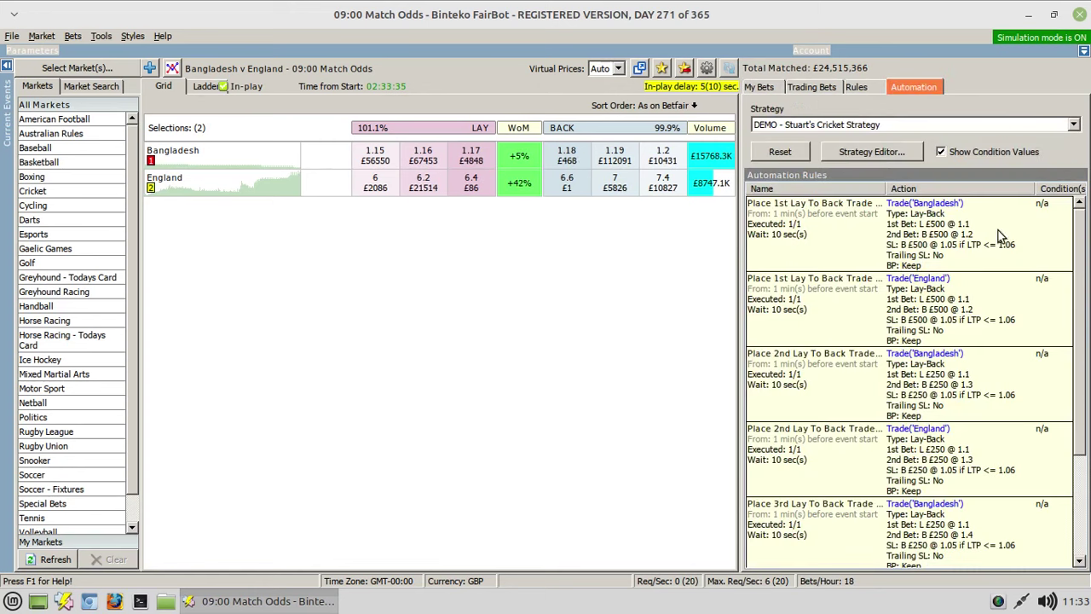
scroll(1076, 273, "down", 3)
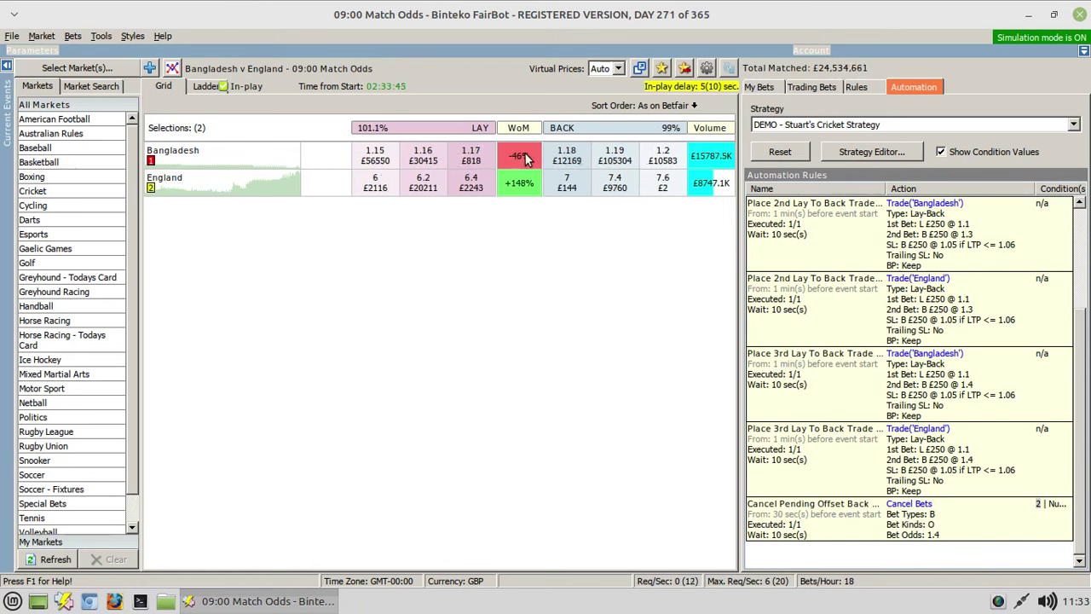
Step: Return to My Bets and watch three Bangladesh lays at 1.1 get matched
left_click(762, 87)
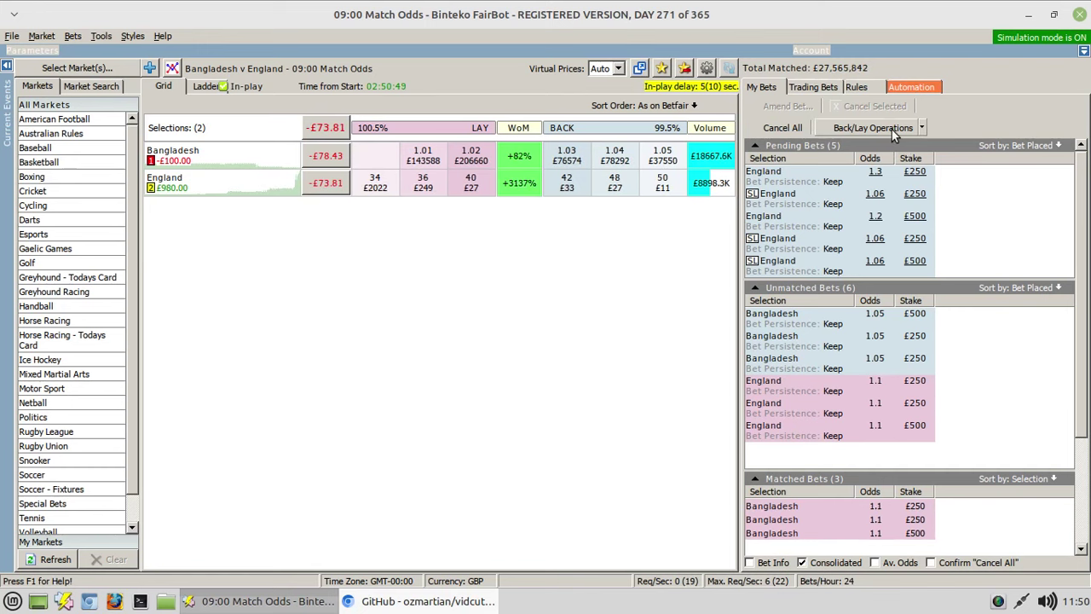
Step: Reopen the Strategy Editor and edit the Place 1st Lay To Back Trade @ 1.1 rule
left_click(910, 87)
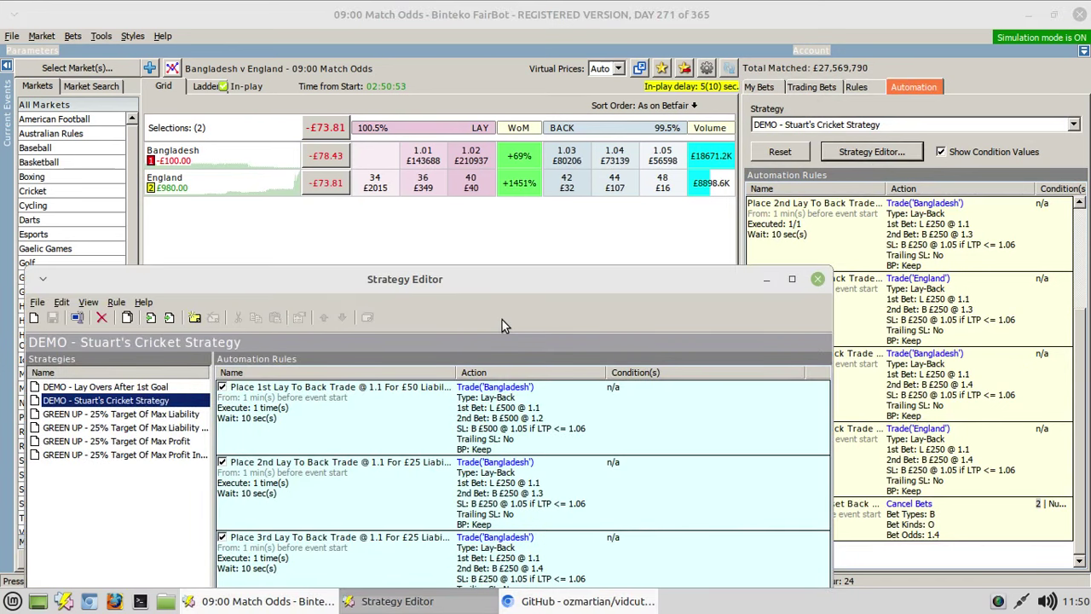
left_click_drag(451, 280, 490, 35)
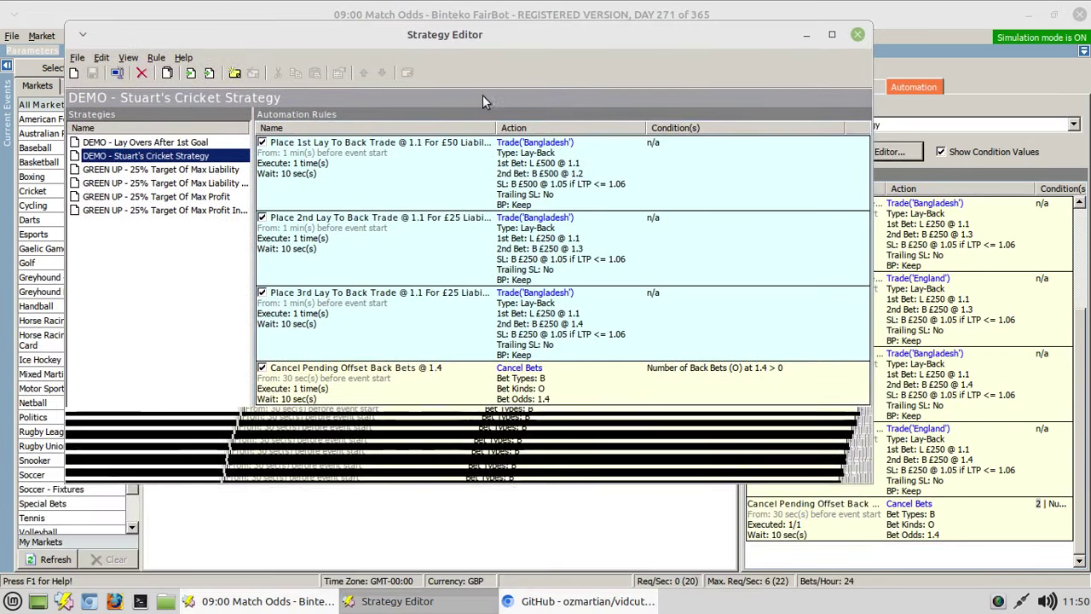
right_click(406, 175)
left_click(394, 290)
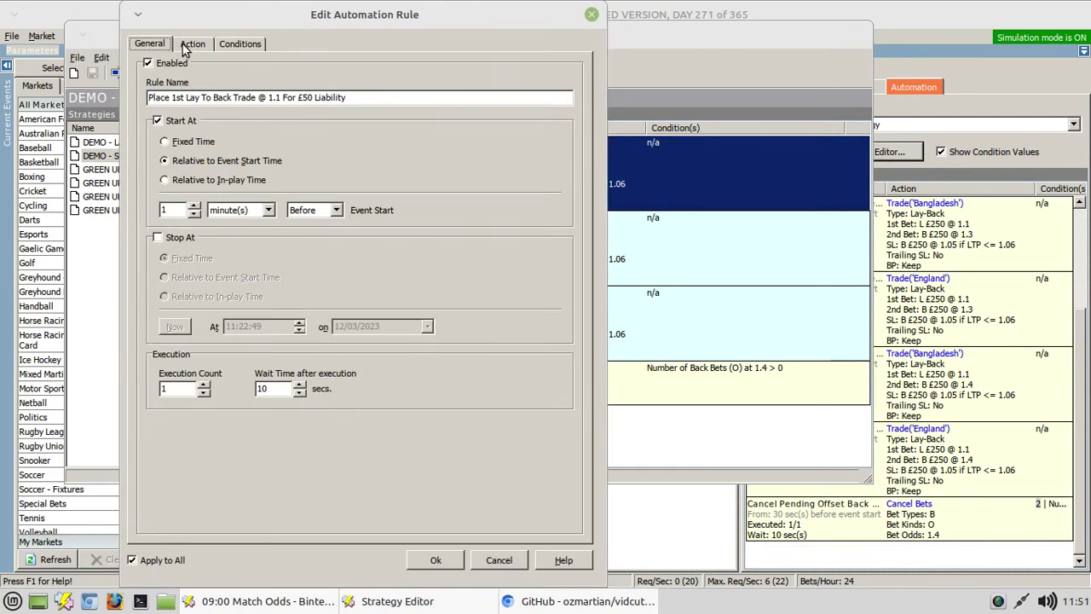
Step: Review the first rule's trade settings (lay £500 at 1.1, back at 1.2) and cancel unchanged
left_click(192, 43)
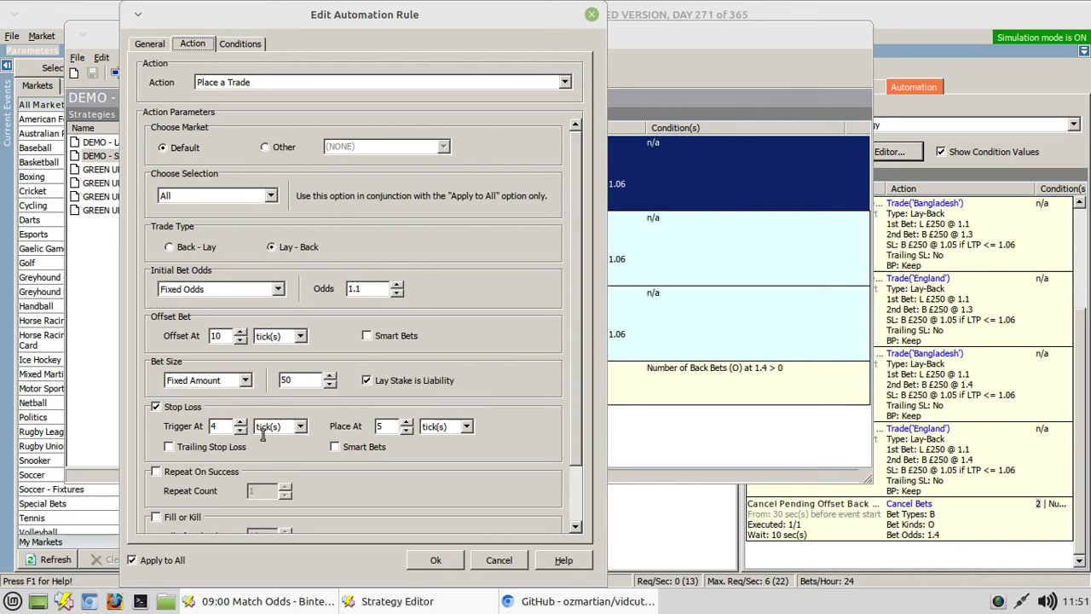
double_click(388, 426)
left_click(512, 564)
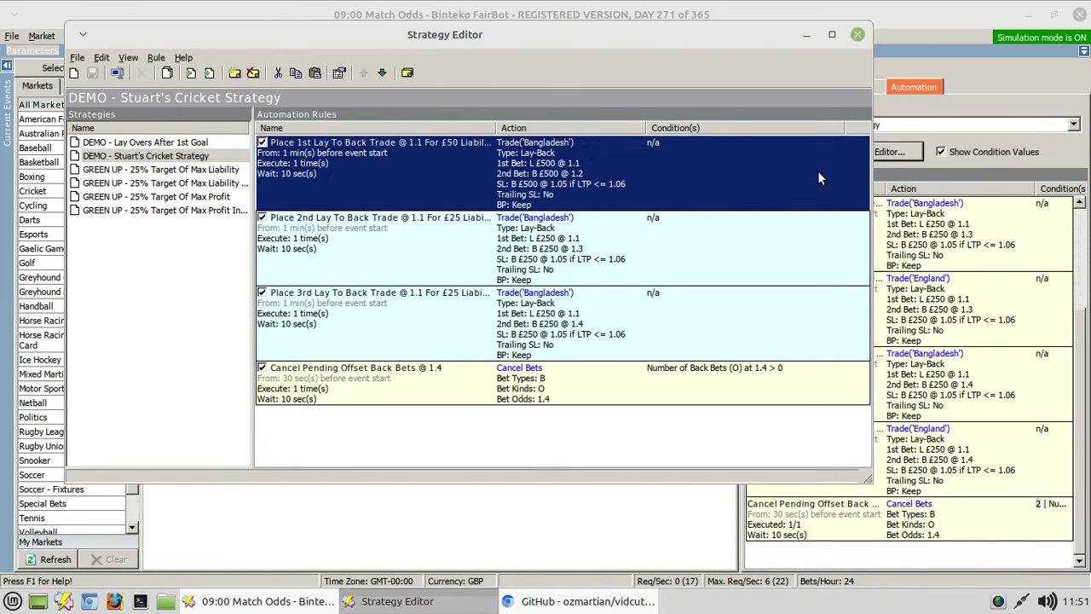
Step: Close the Strategy Editor, then view and close the Bangladesh price and volume chart
left_click(858, 34)
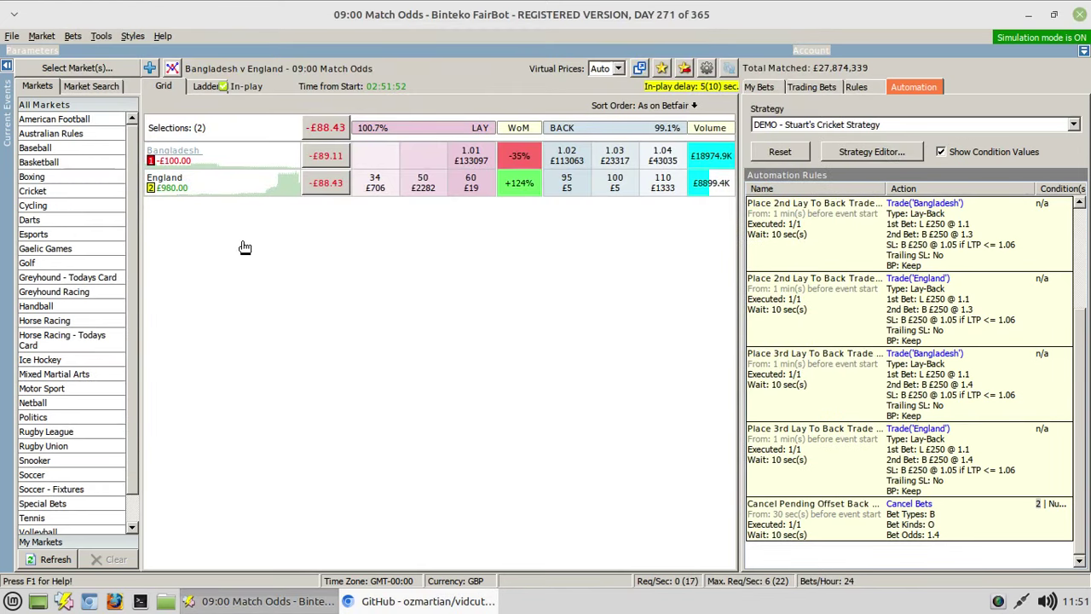
left_click(284, 308)
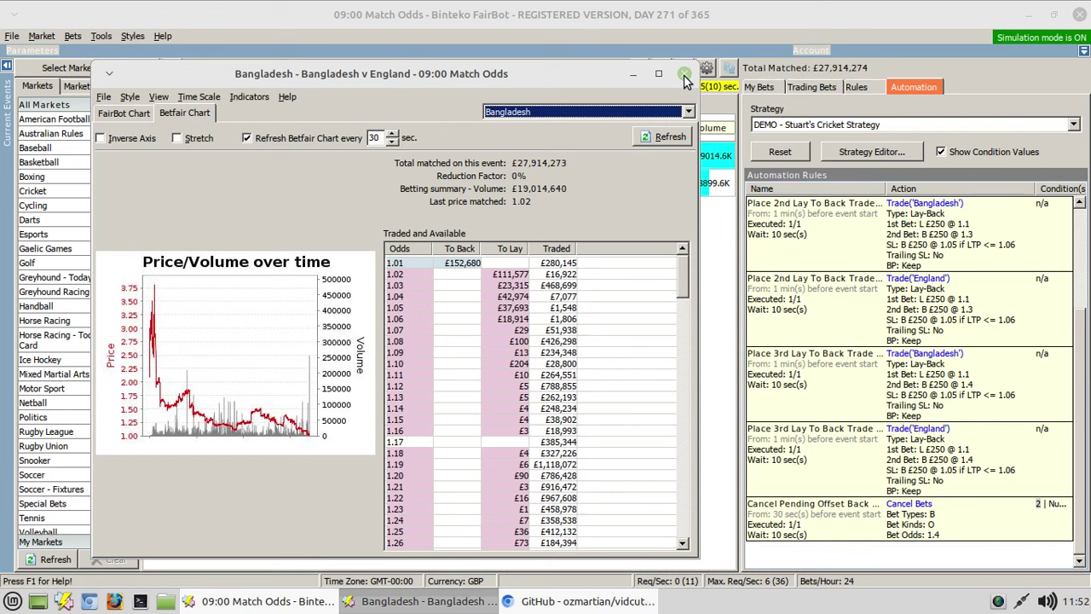
left_click(685, 75)
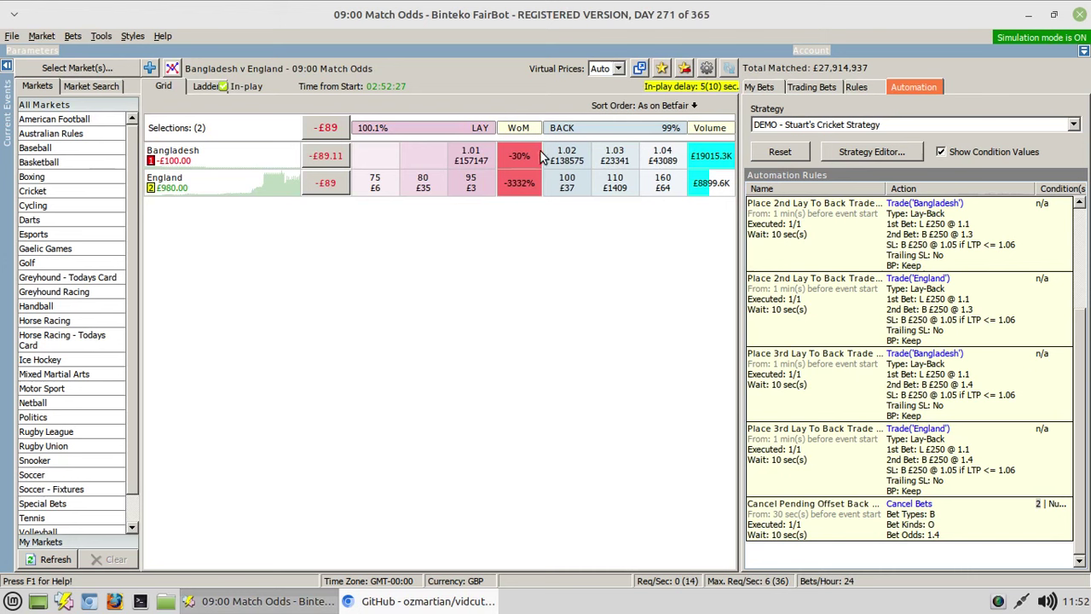